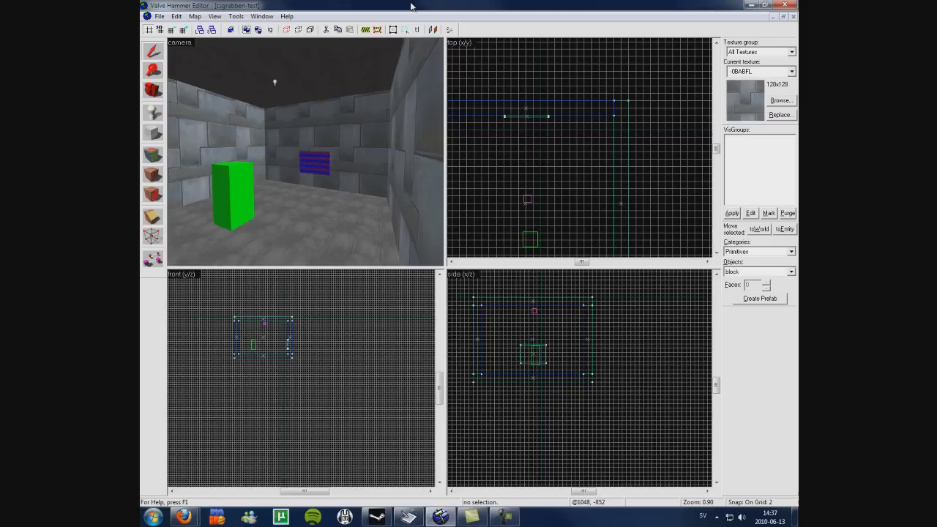
- Switch to Batch Compiler and open the snabb-compile.bcp preset
click(409, 517)
drag(429, 161, 466, 158)
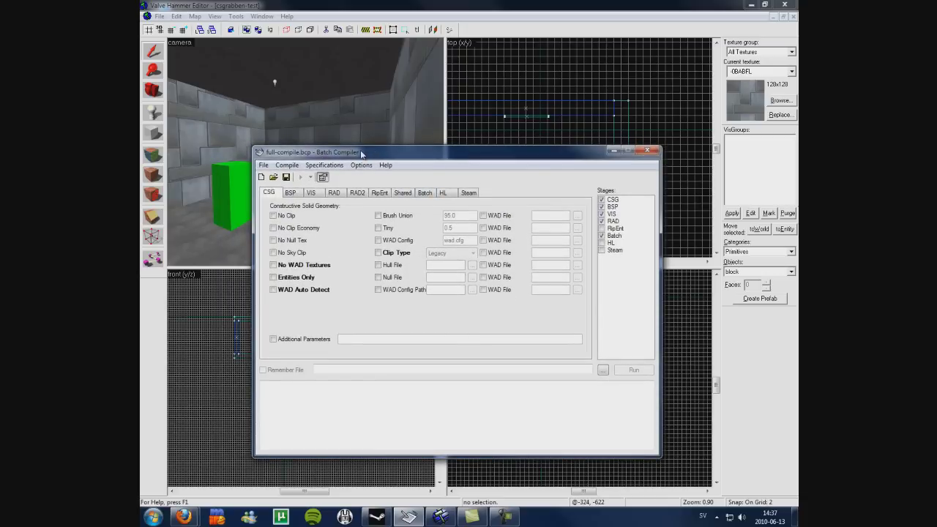
click(264, 167)
click(276, 193)
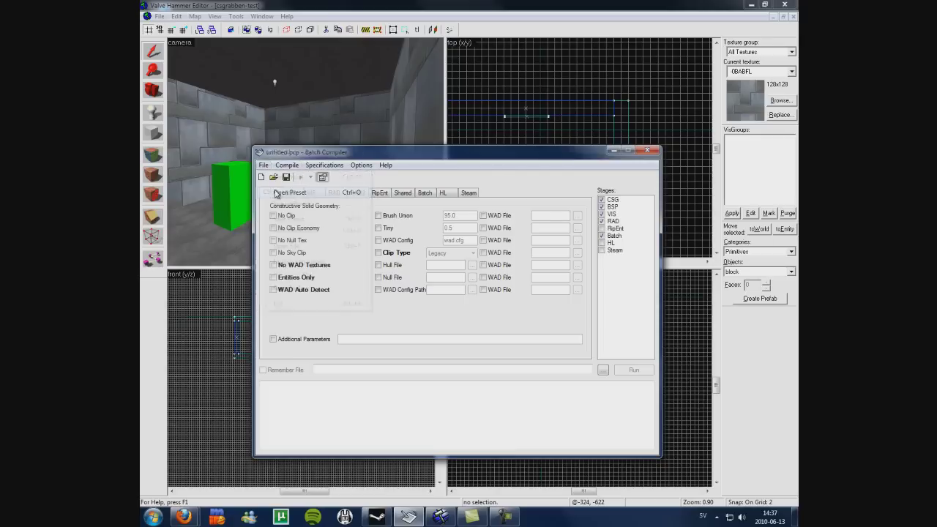
double_click(379, 268)
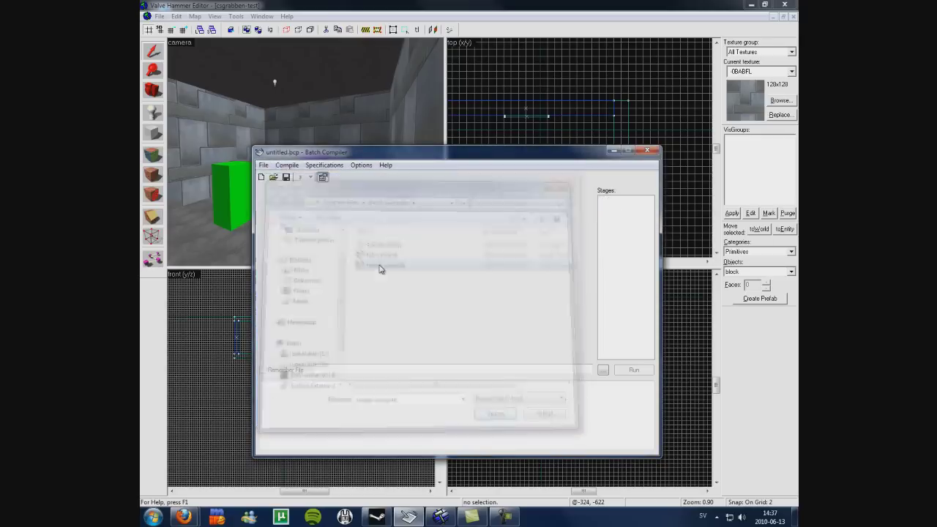
drag(428, 156, 420, 163)
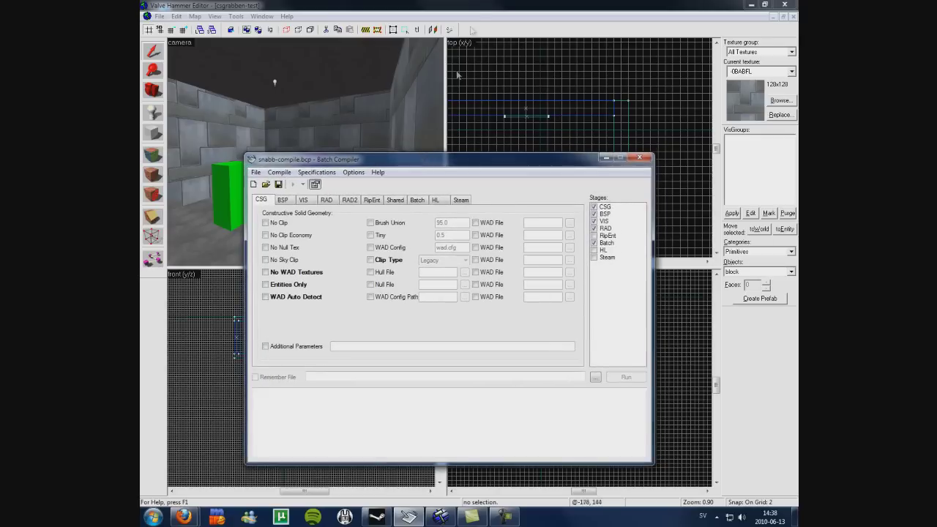
- Return to Valve Hammer Editor and examine the room in the camera view, especially the custom-textured panel on the wall
click(475, 4)
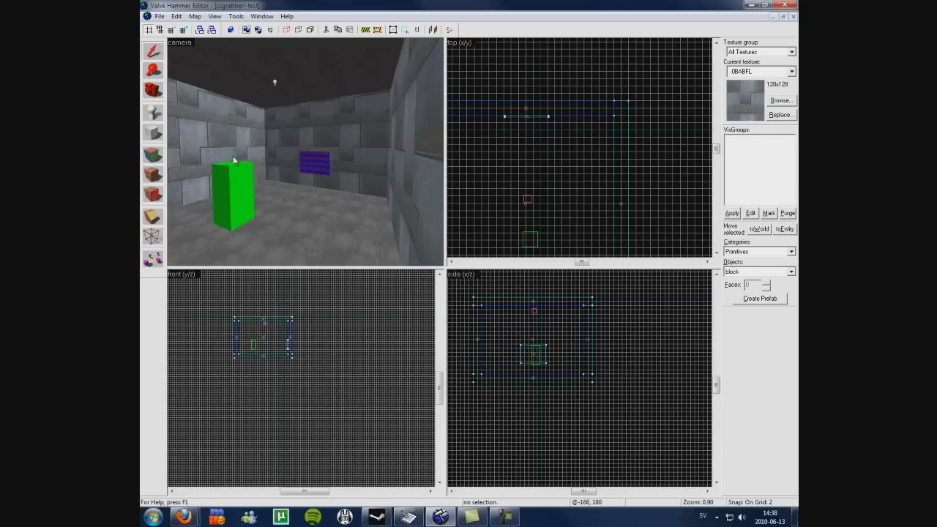
key(z)
key(w)
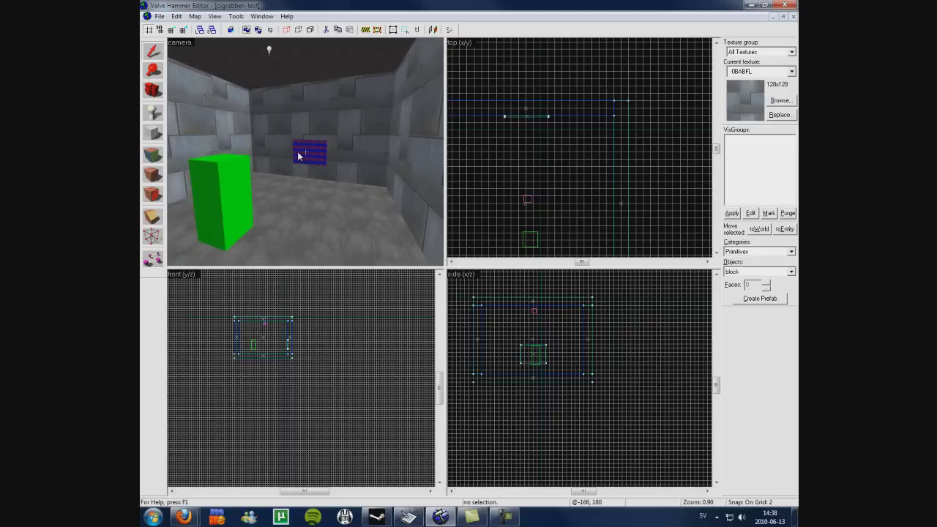
key(w)
key(s)
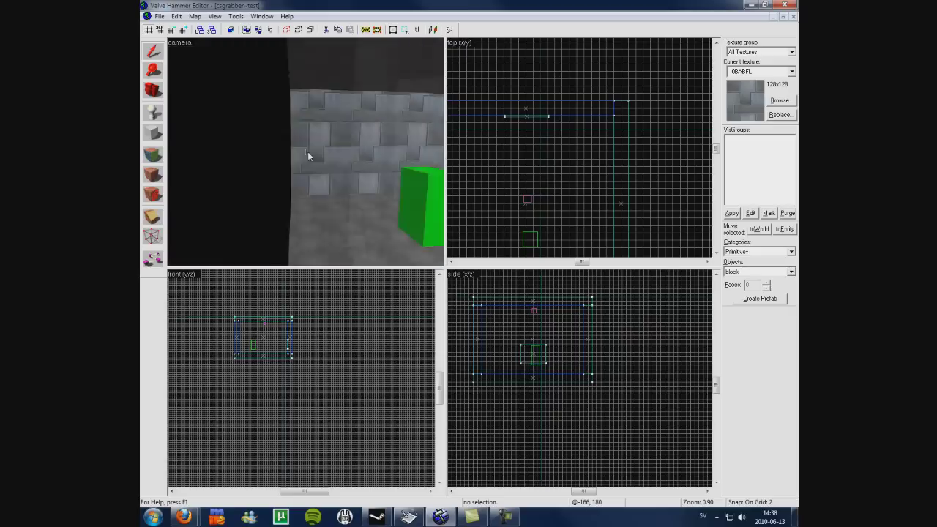
key(w)
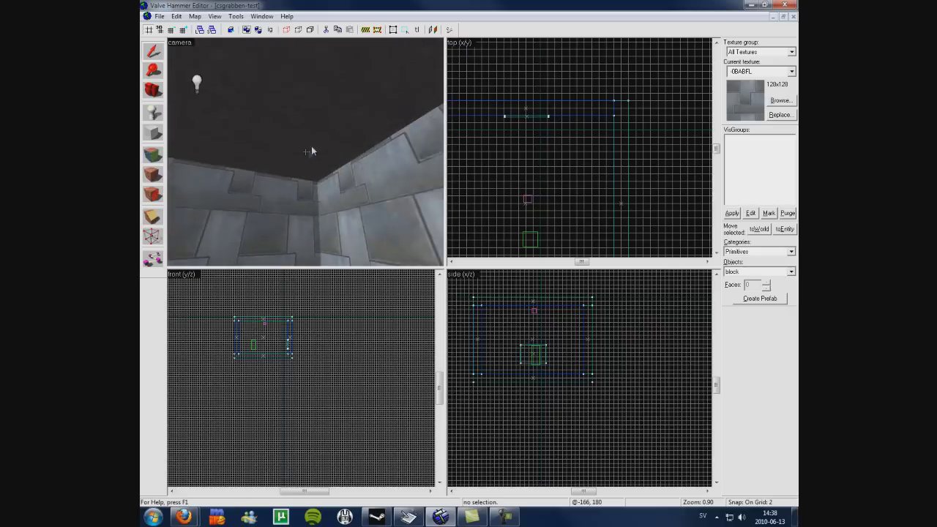
key(w)
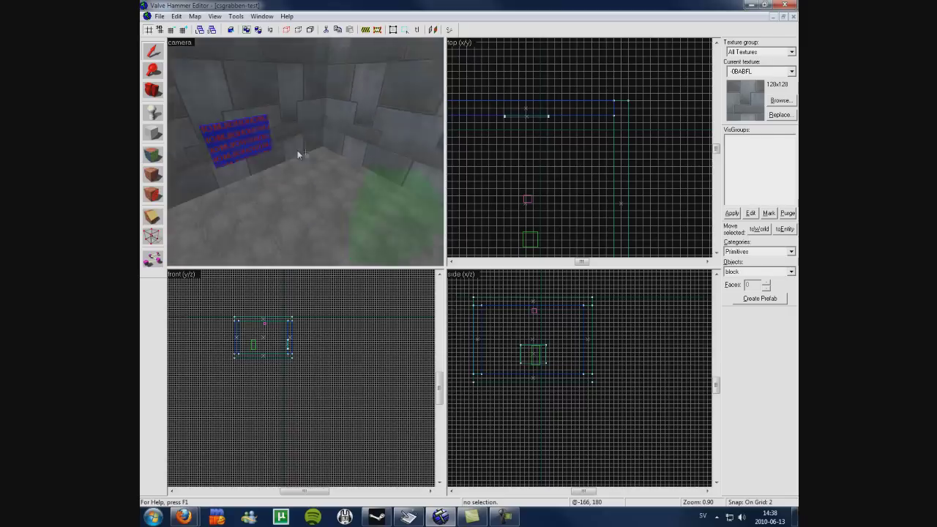
key(w)
key(s)
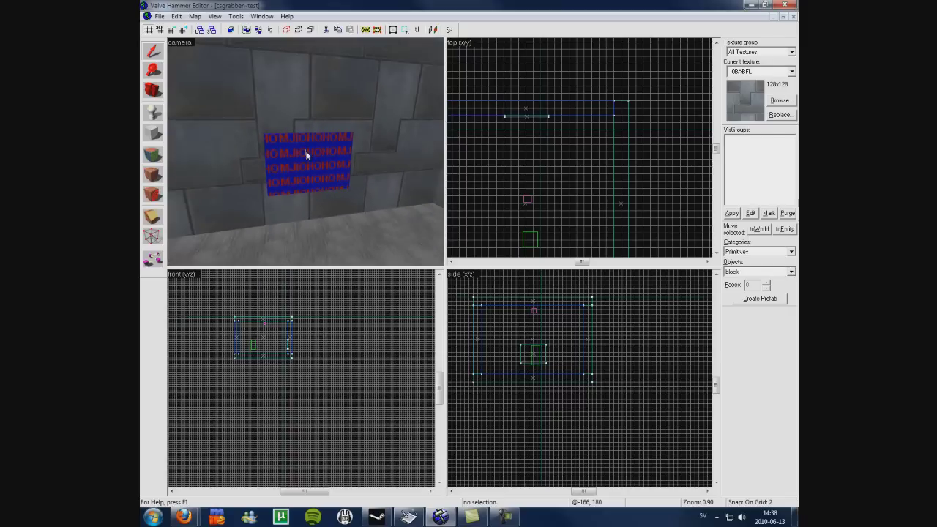
key(s)
key(s)
click(311, 158)
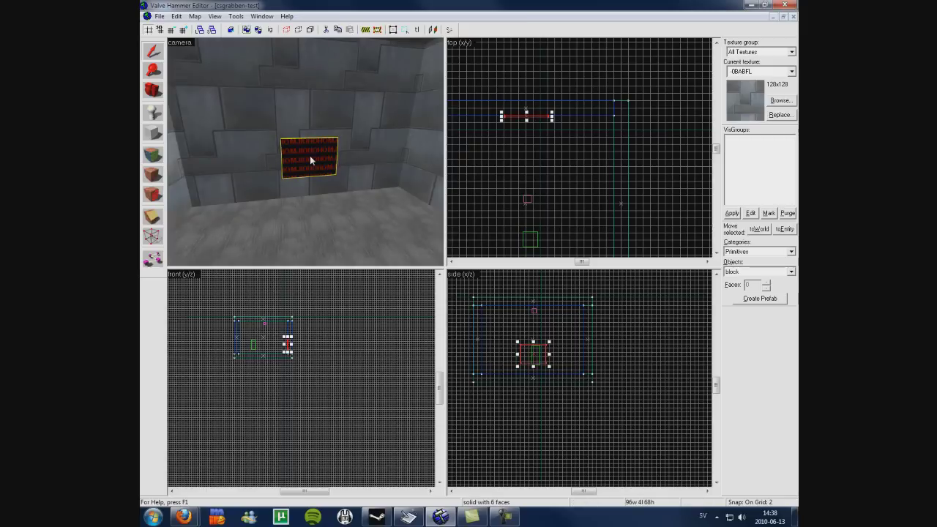
click(153, 71)
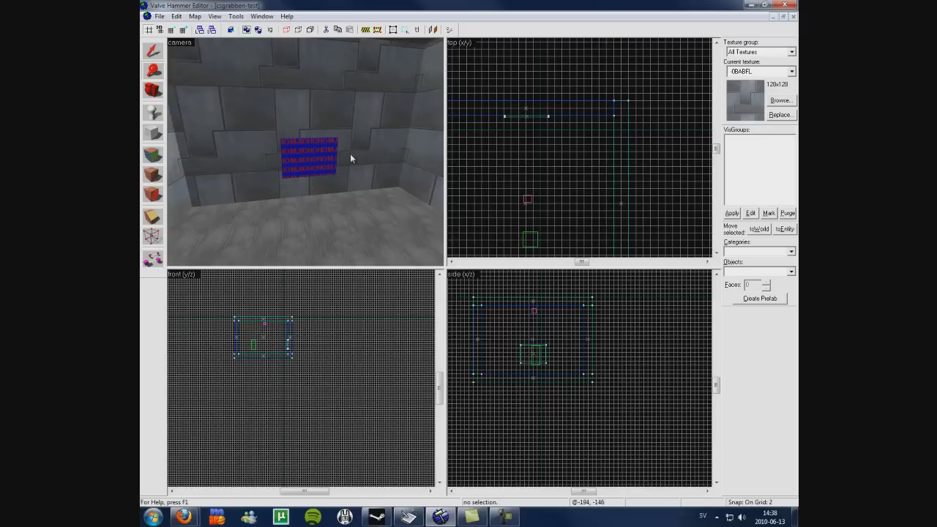
- Save the map to the desktop as csgrabben-test in the Game Maps (*.map) format
click(160, 17)
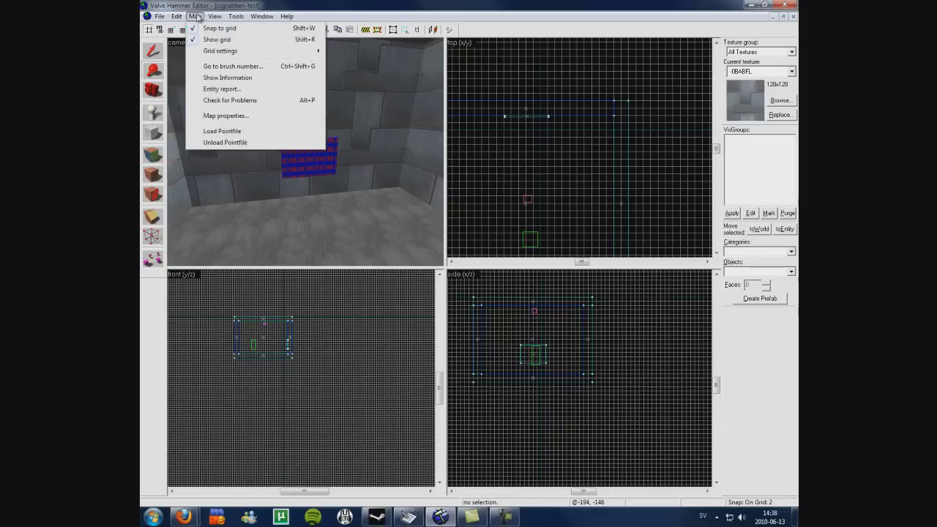
click(179, 73)
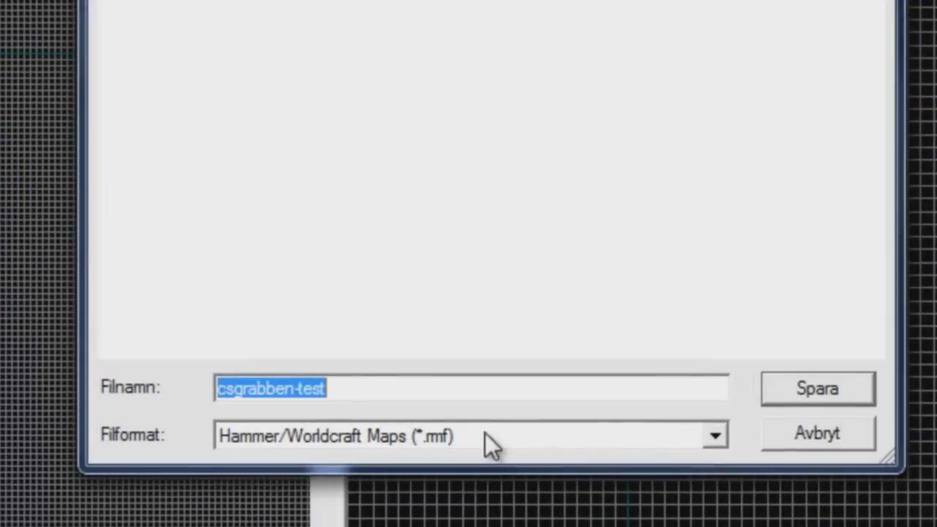
click(494, 443)
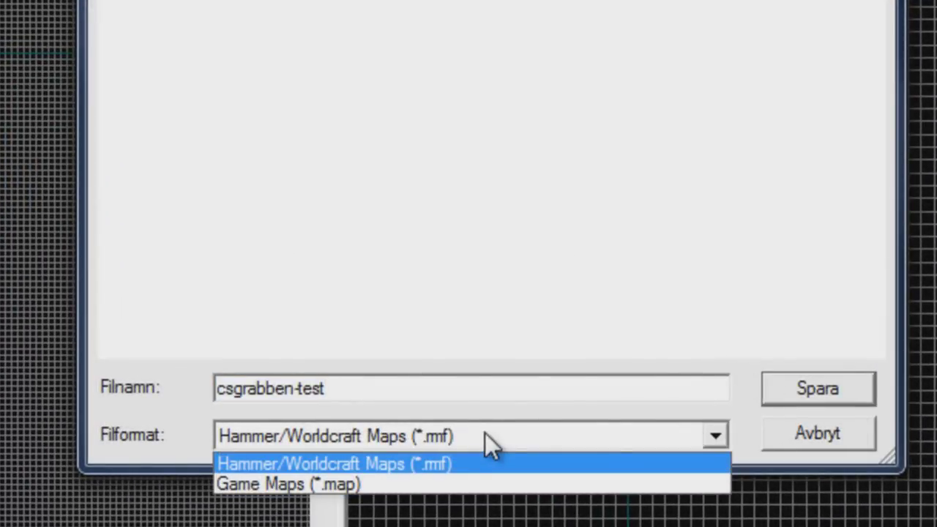
click(312, 483)
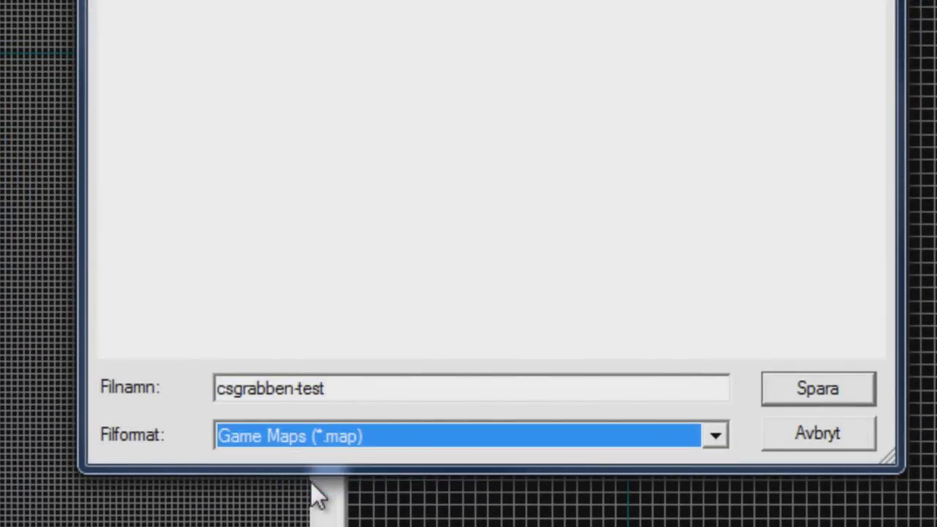
click(358, 380)
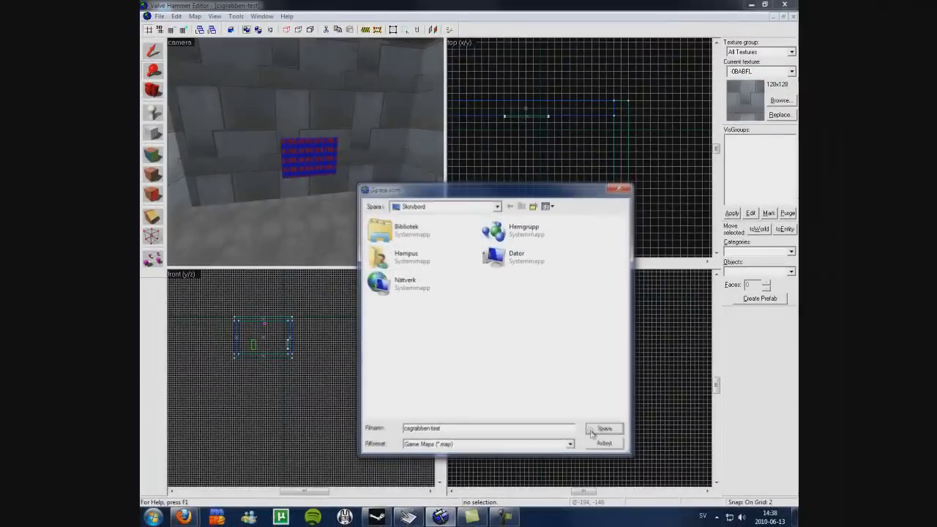
click(801, 392)
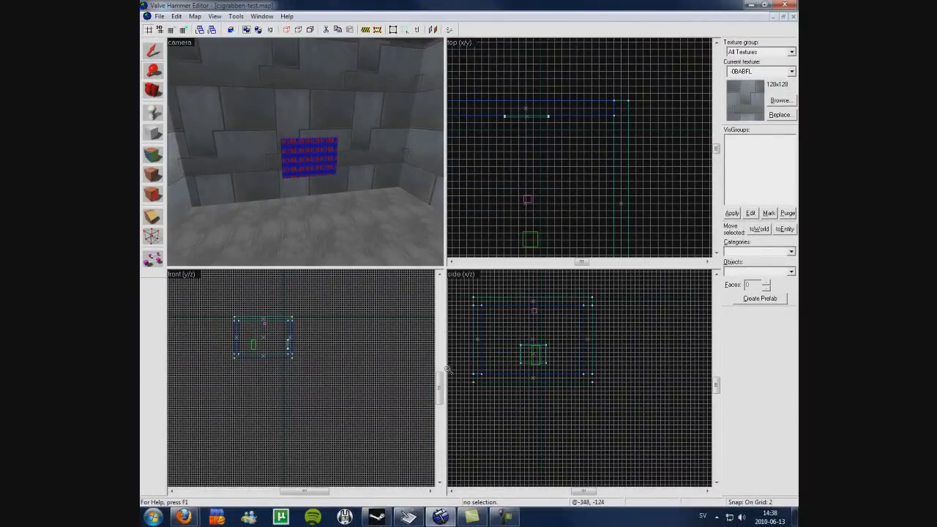
- Switch to Batch Compiler and choose csgrabben-test.map from the desktop as the file to compile
click(406, 514)
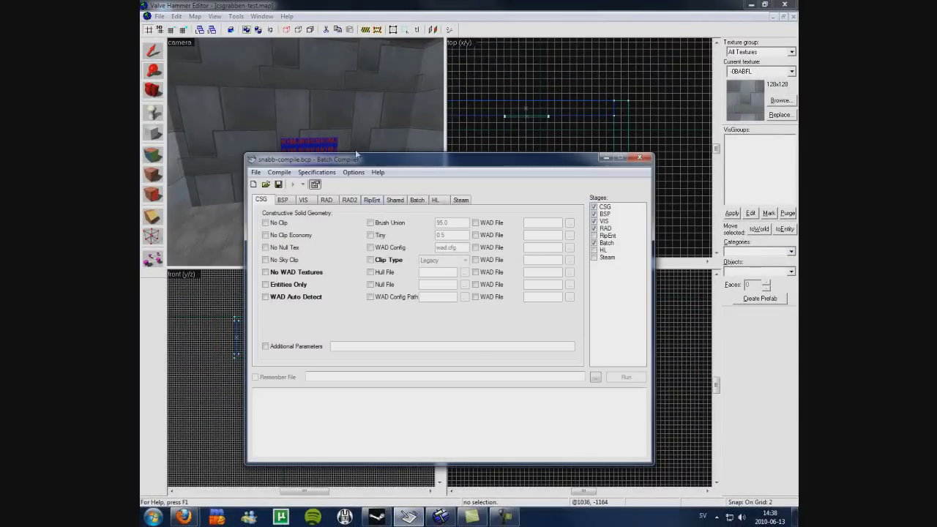
drag(364, 161, 349, 165)
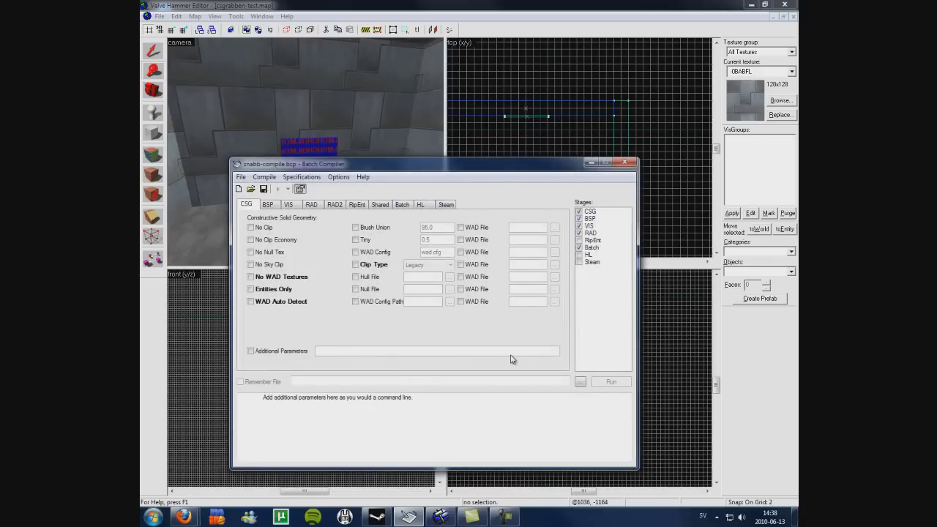
click(579, 381)
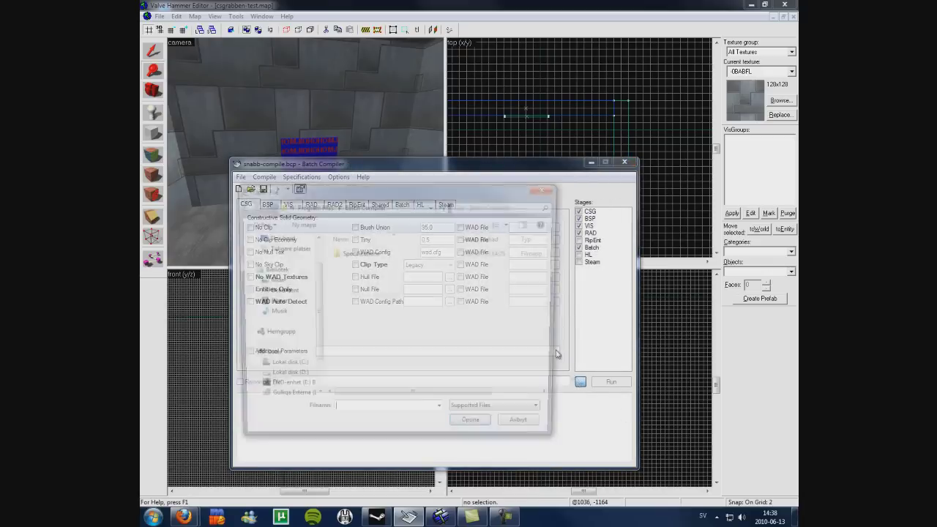
click(304, 250)
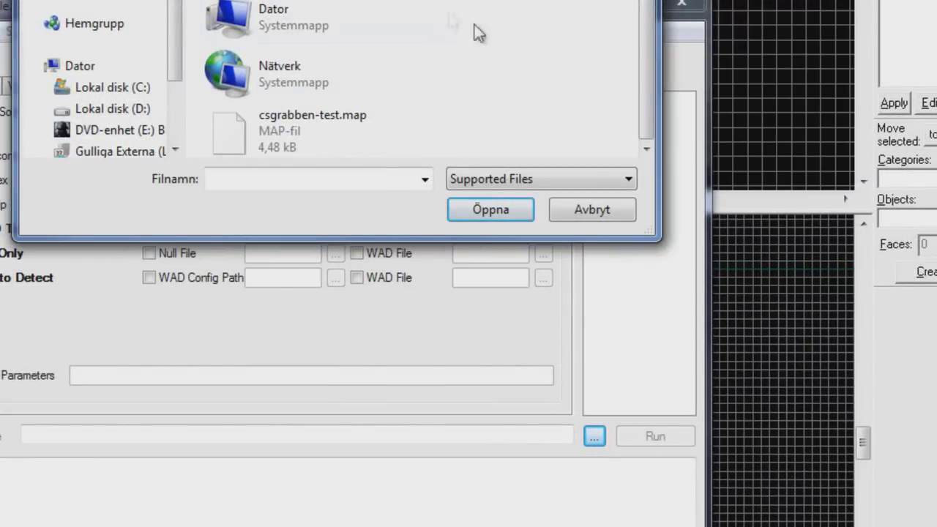
double_click(322, 121)
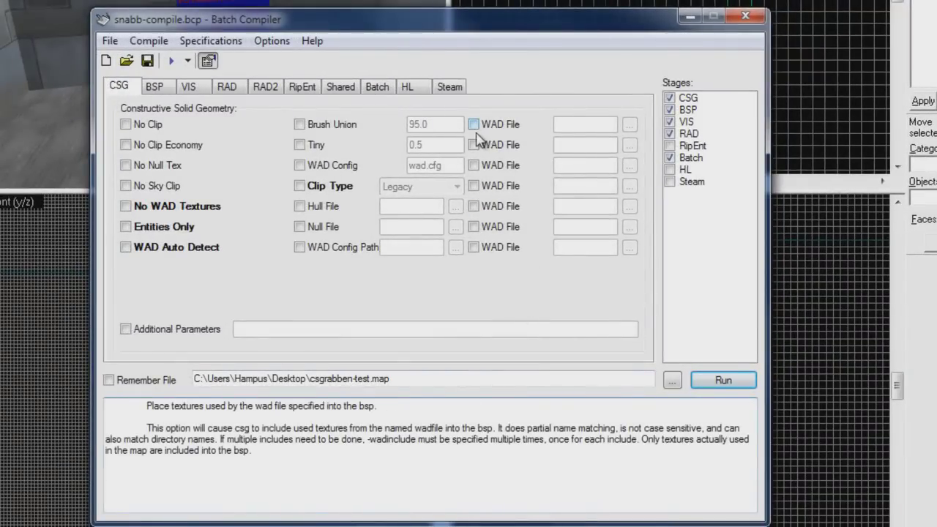
- Enable the first WAD File include in the CSG settings and choose csgrabben.wad from the cstrike folder
click(122, 86)
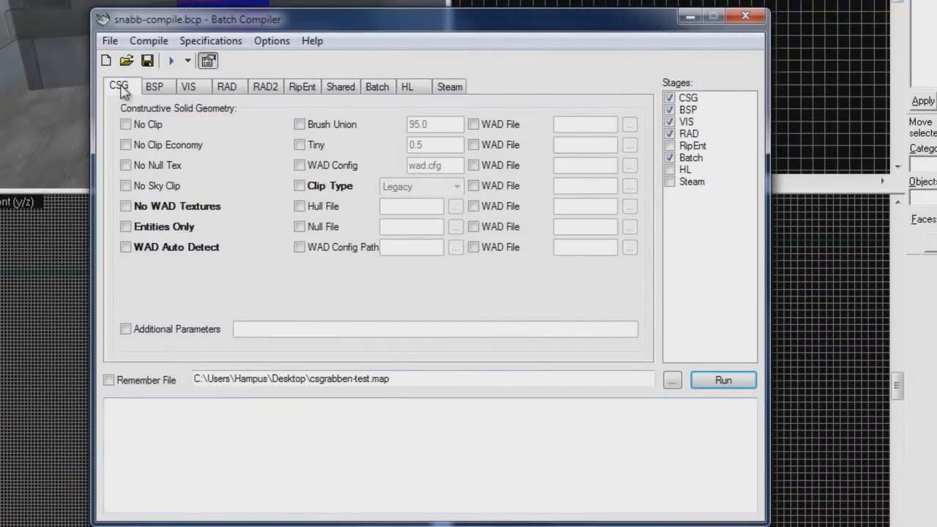
click(480, 126)
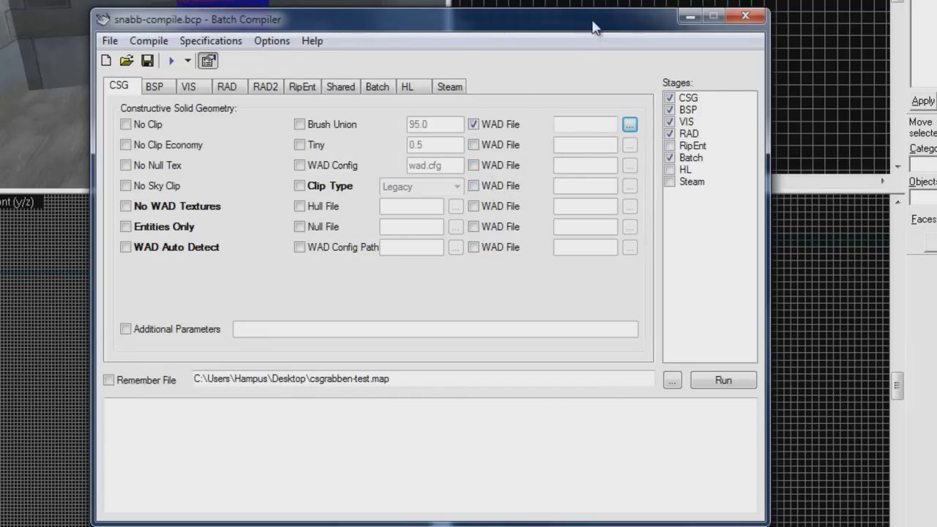
drag(591, 22, 541, 0)
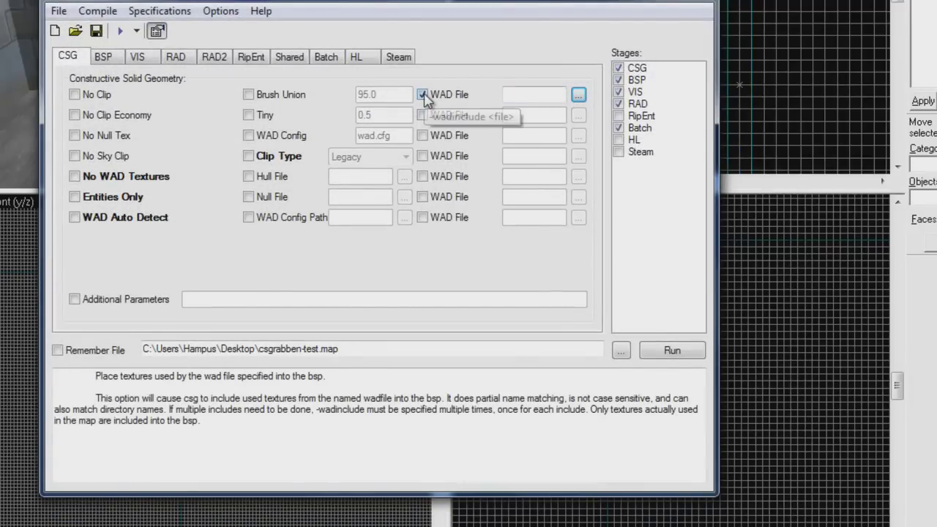
click(577, 94)
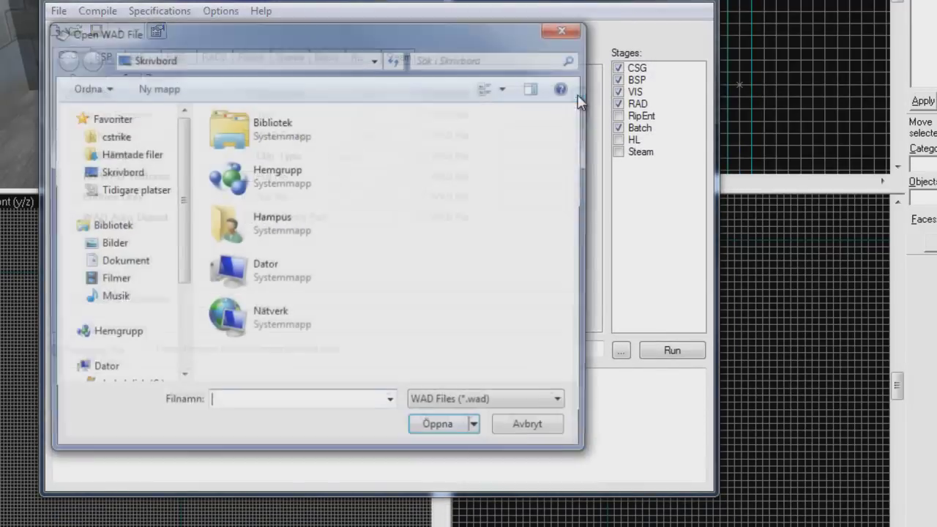
click(115, 136)
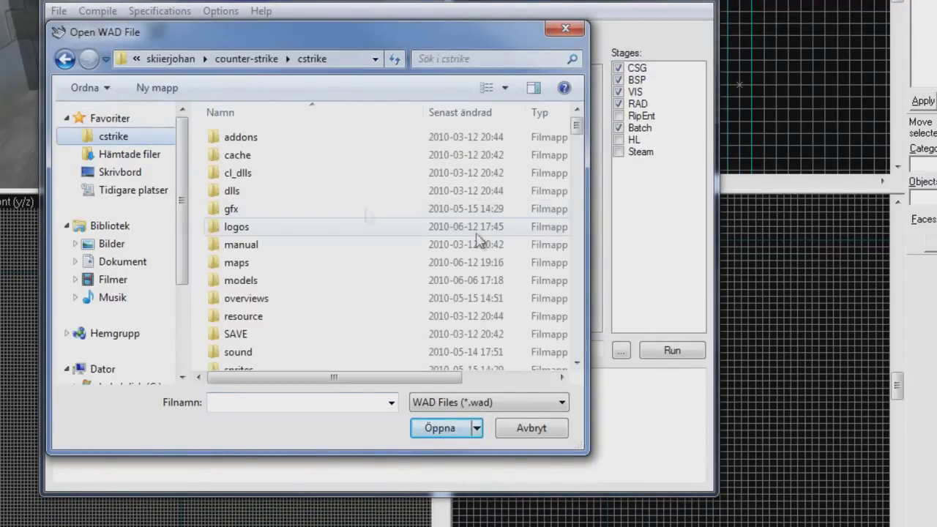
drag(579, 127, 592, 180)
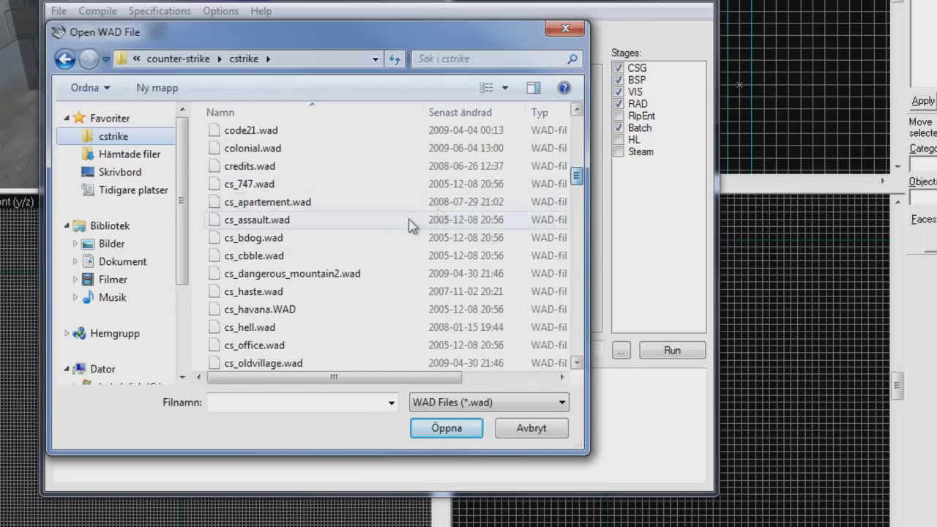
click(335, 218)
click(319, 234)
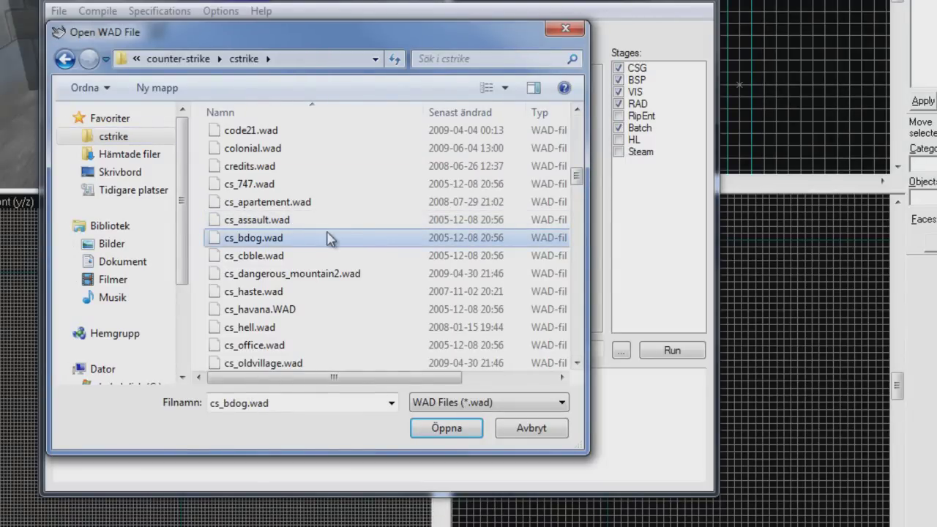
scroll(326, 236, down, 8)
scroll(326, 235, up, 3)
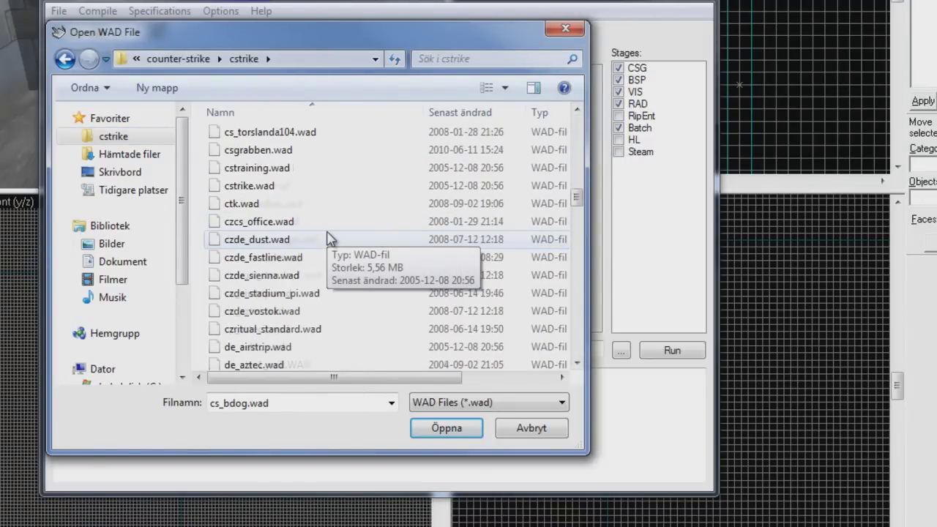
double_click(273, 152)
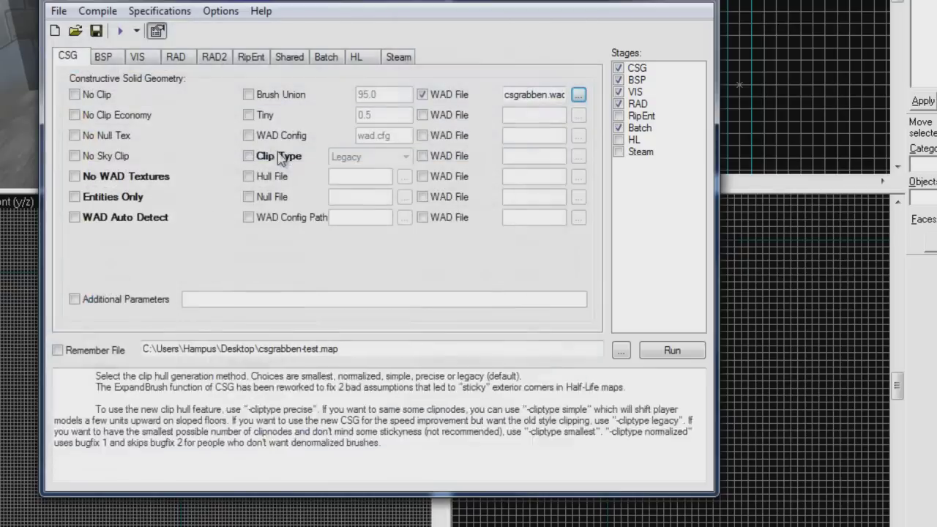
- Check the included WAD file name and run the compile of csgrabben-test.map
drag(523, 95, 564, 96)
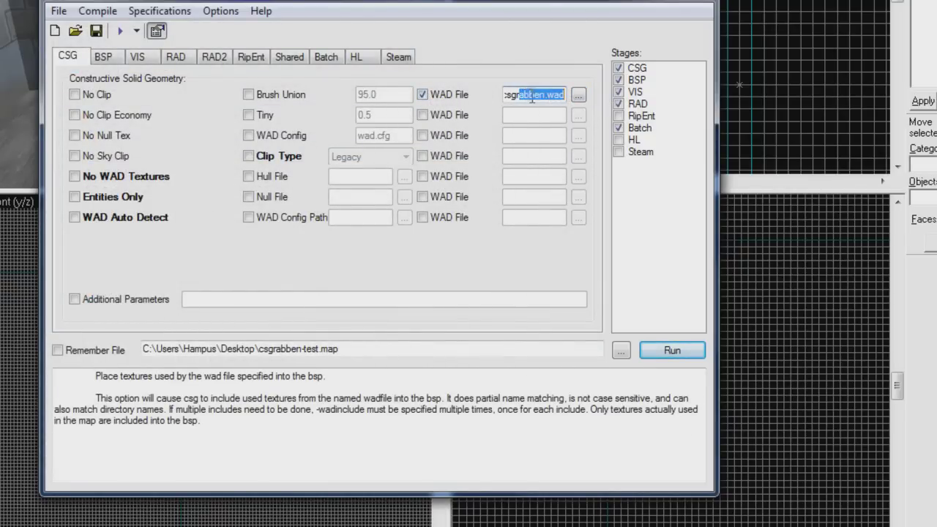
click(535, 93)
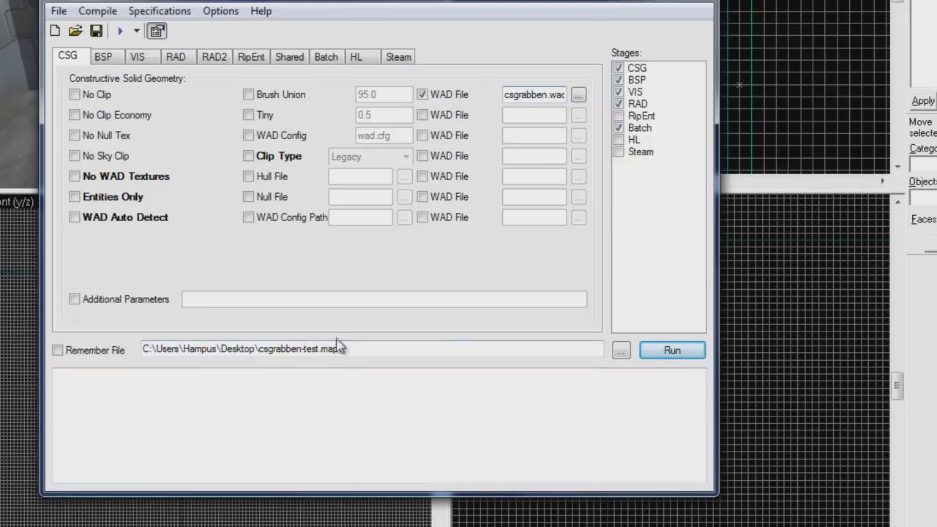
click(666, 353)
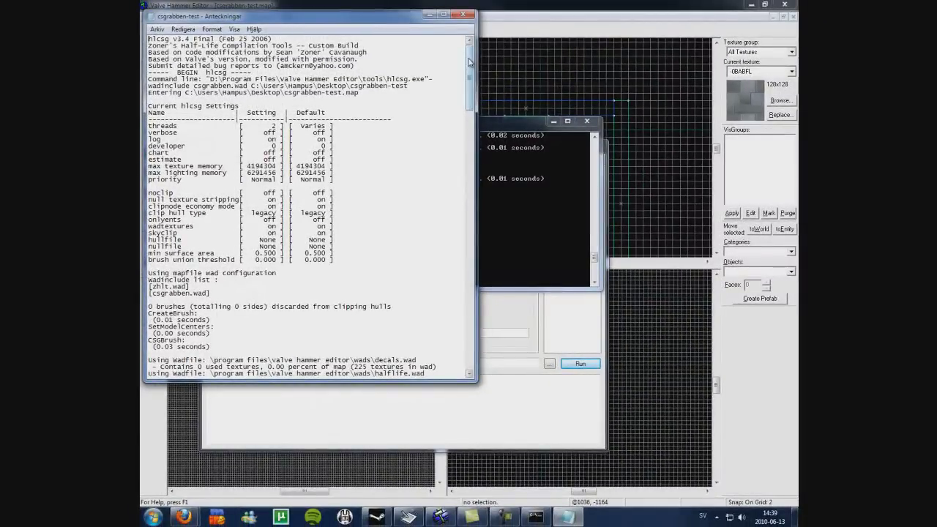
- Read the csgrabben-test compile log through to its end, close it and show the desktop
drag(470, 62, 475, 325)
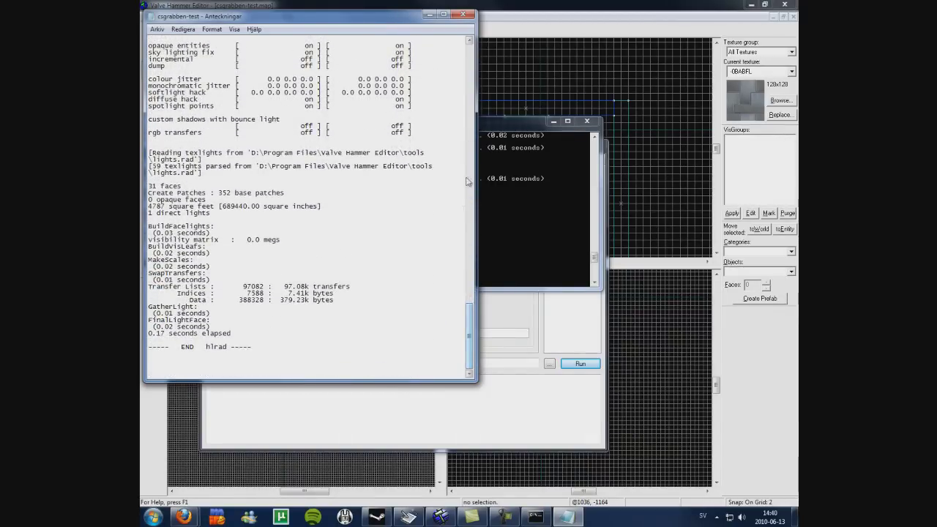
click(464, 15)
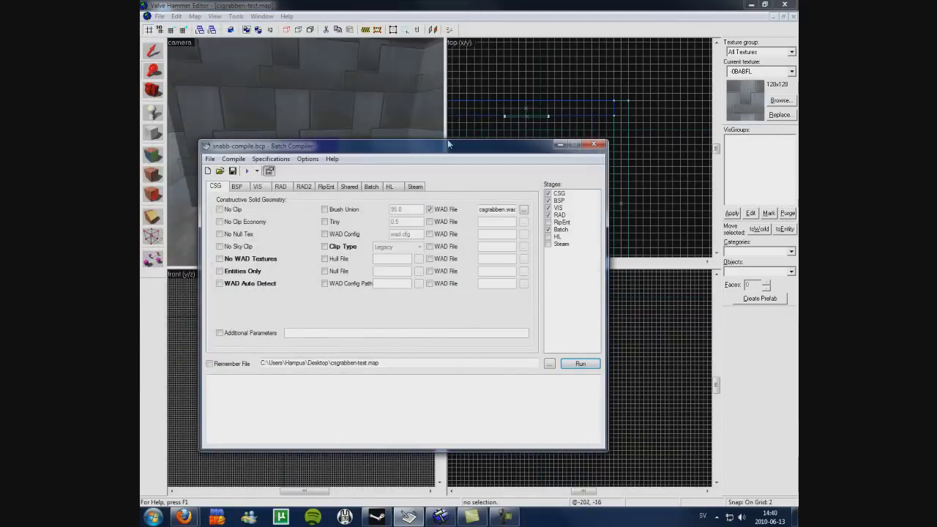
click(559, 144)
click(793, 516)
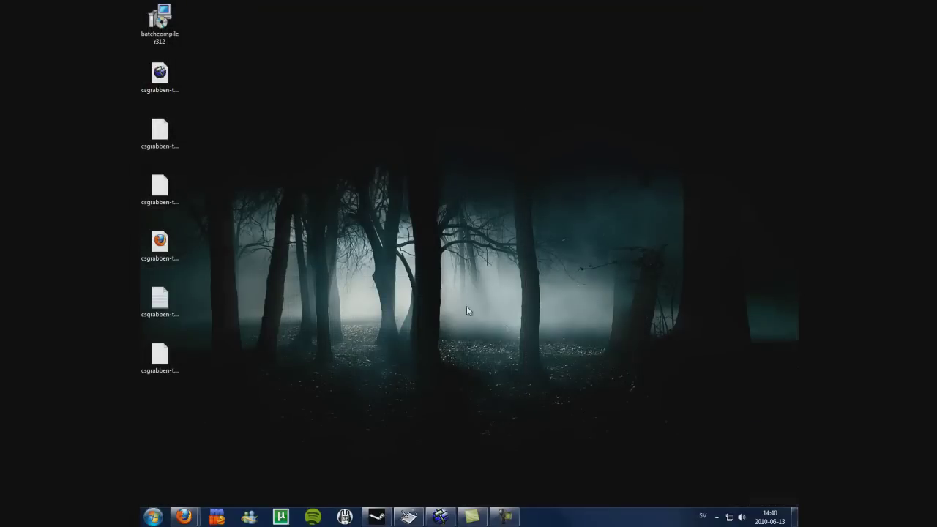
- Move the compiled csgrabben-test BSP file from the desktop into the maps folder inside cstrike
click(157, 249)
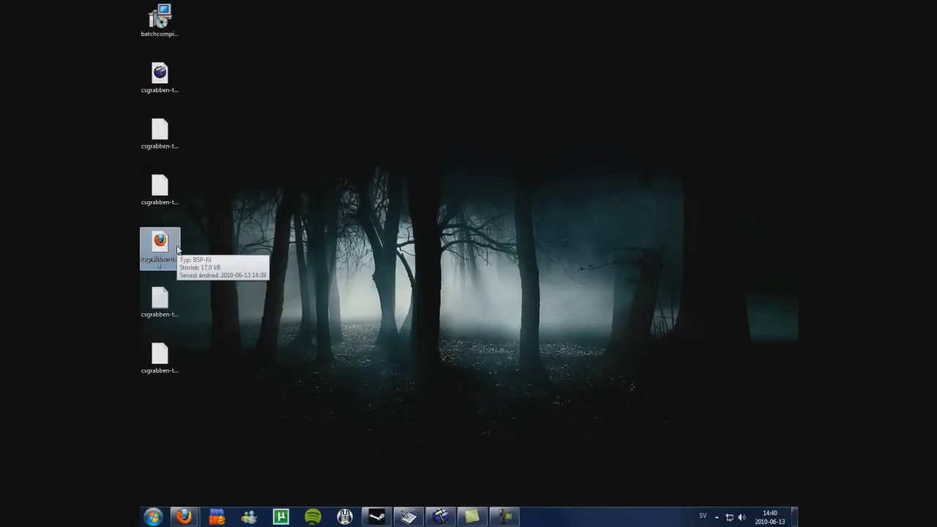
click(243, 228)
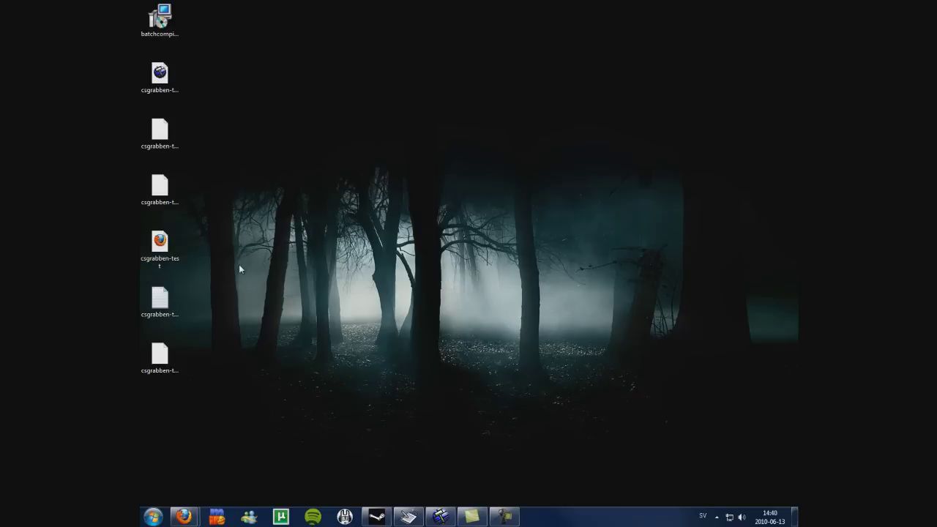
drag(239, 269, 141, 234)
click(234, 243)
click(161, 516)
click(308, 302)
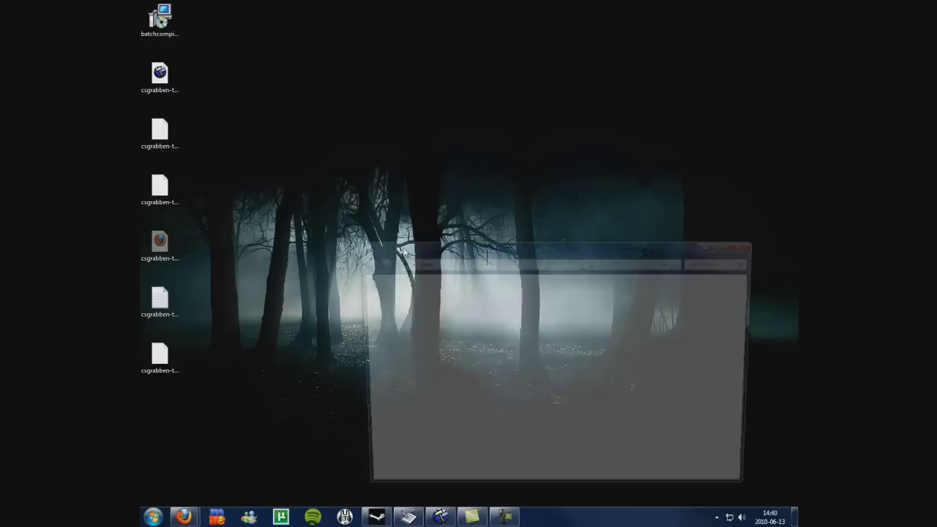
click(390, 309)
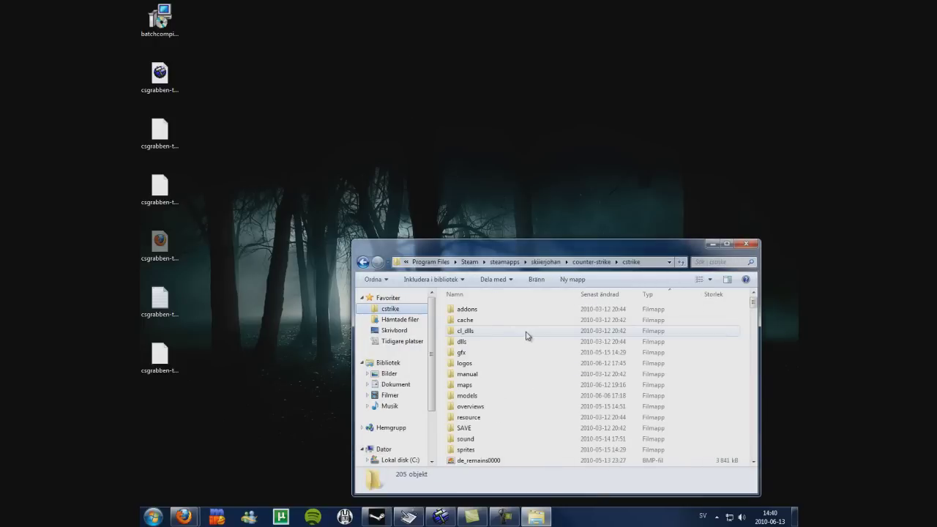
double_click(473, 389)
key(ctrl+v)
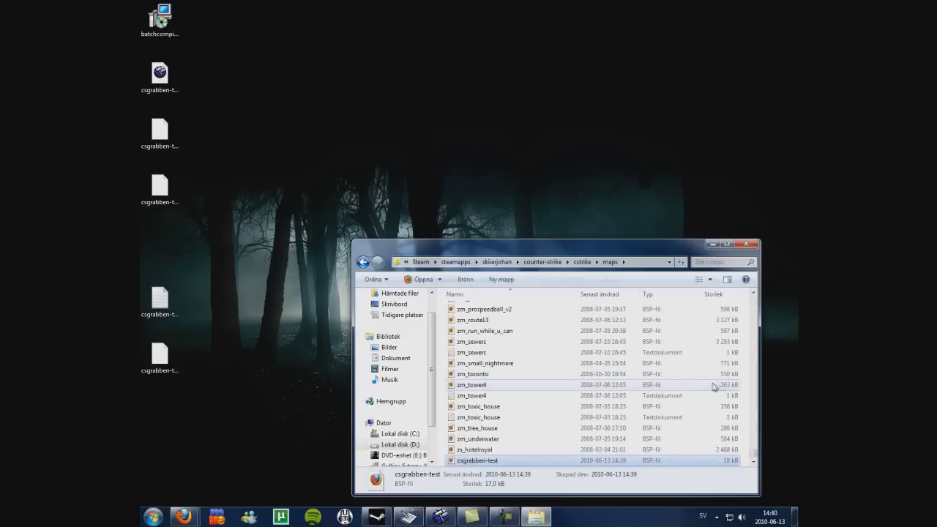
- Try to rename csgrabben.wad in the cstrike folder to csgrabben2.wad
key(alt+Left)
scroll(533, 358, down, 8)
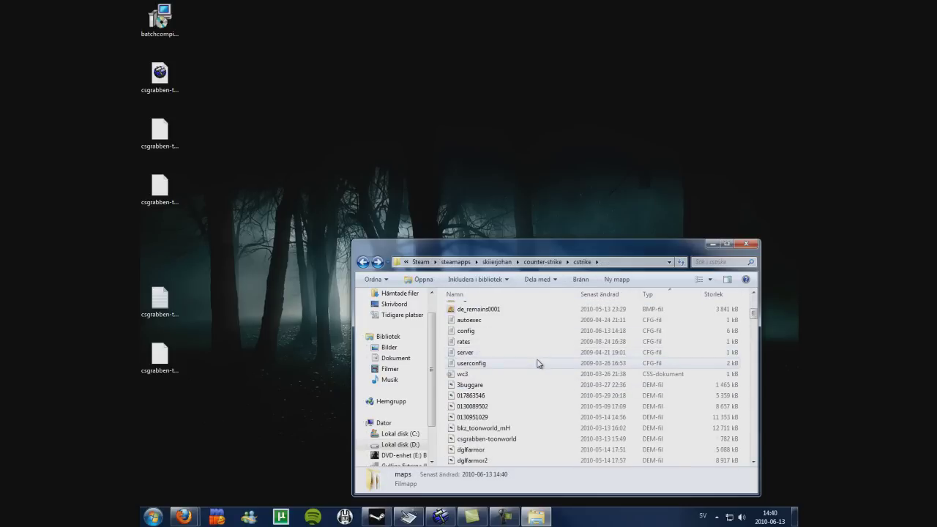
scroll(495, 385, down, 5)
click(496, 384)
scroll(500, 361, down, 6)
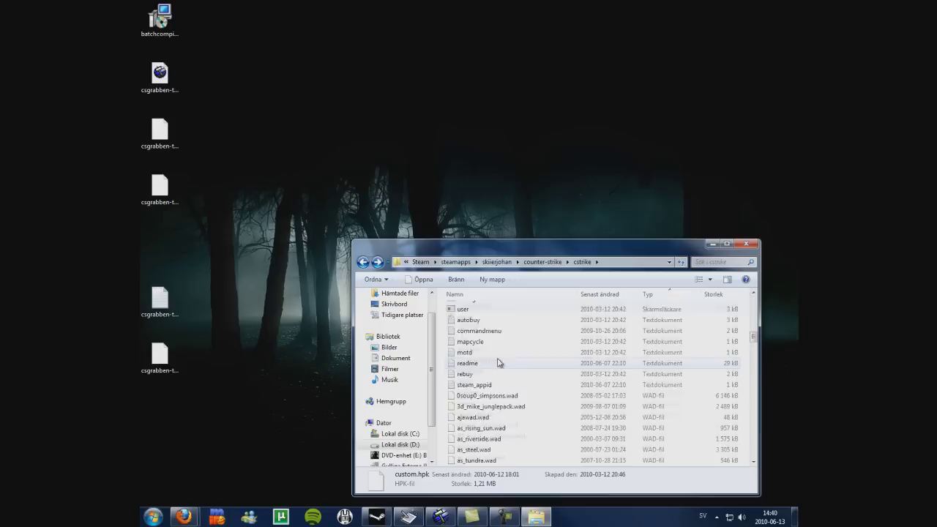
scroll(496, 421, down, 8)
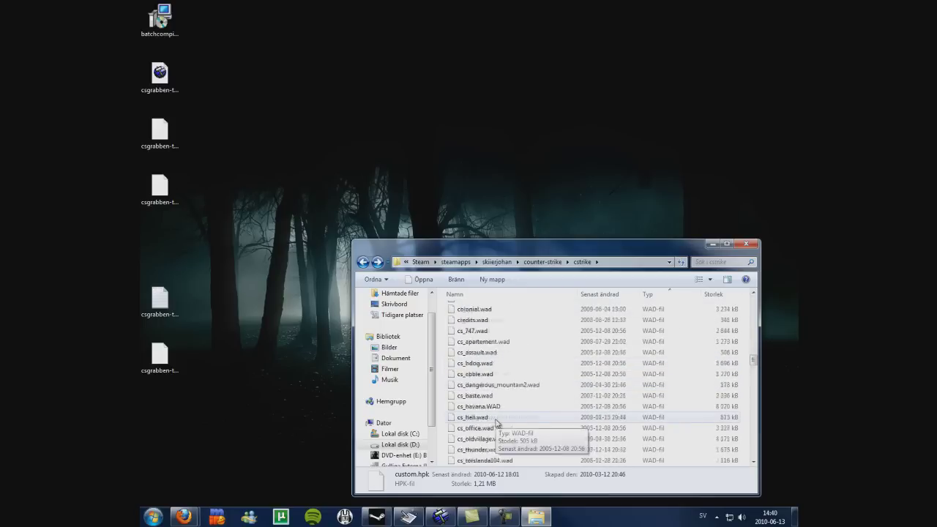
right_click(482, 375)
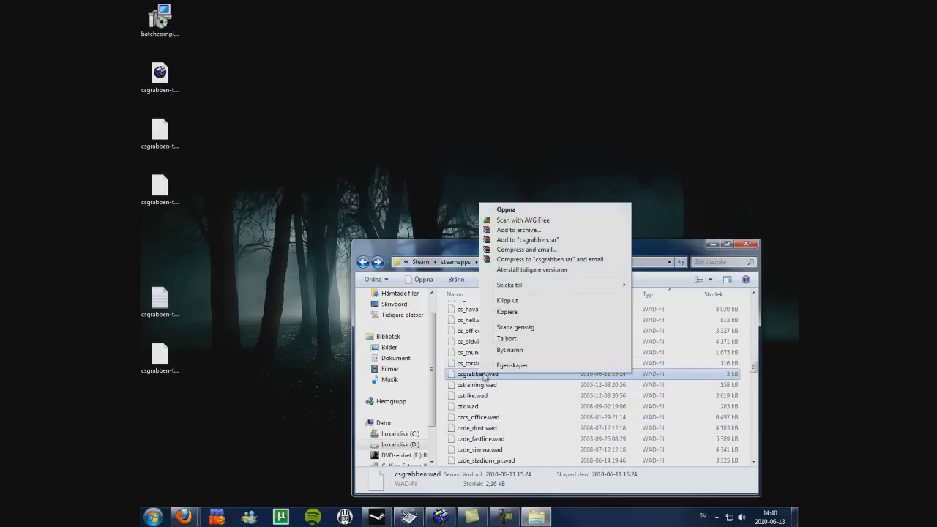
click(512, 354)
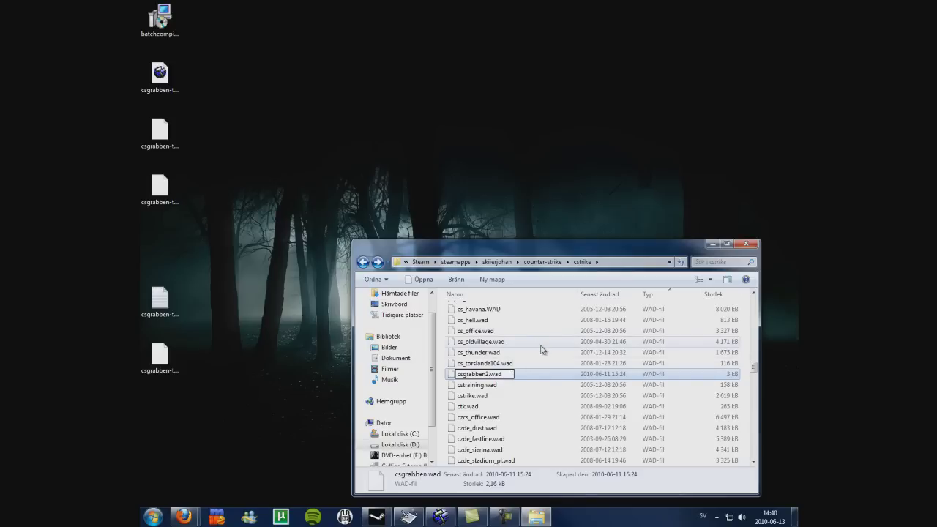
key(Return)
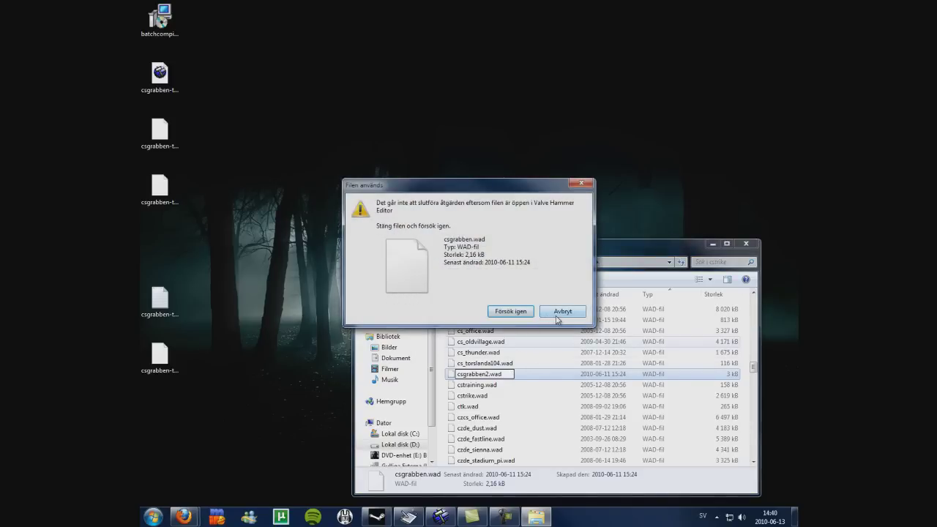
click(557, 312)
- Close Batch Compiler without saving the changes to snabb-compile.bcp, and close Valve Hammer Editor
click(409, 517)
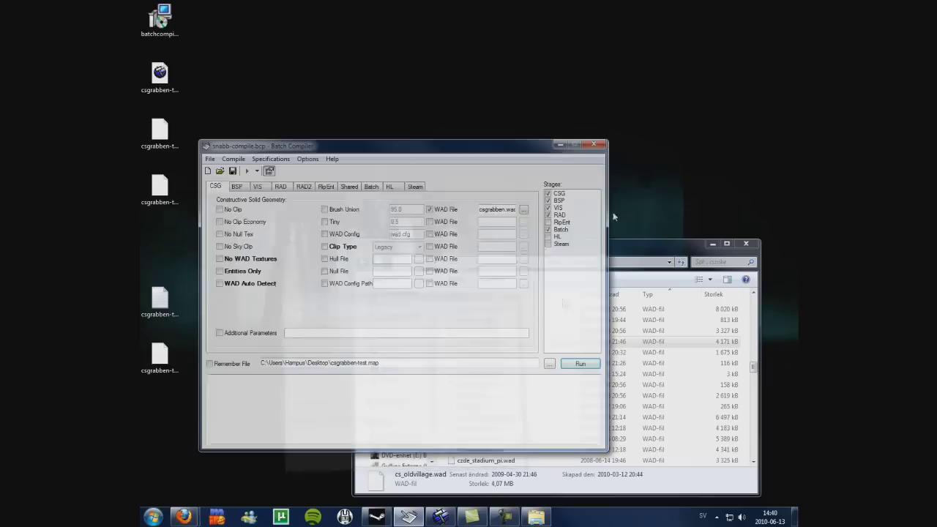
click(594, 144)
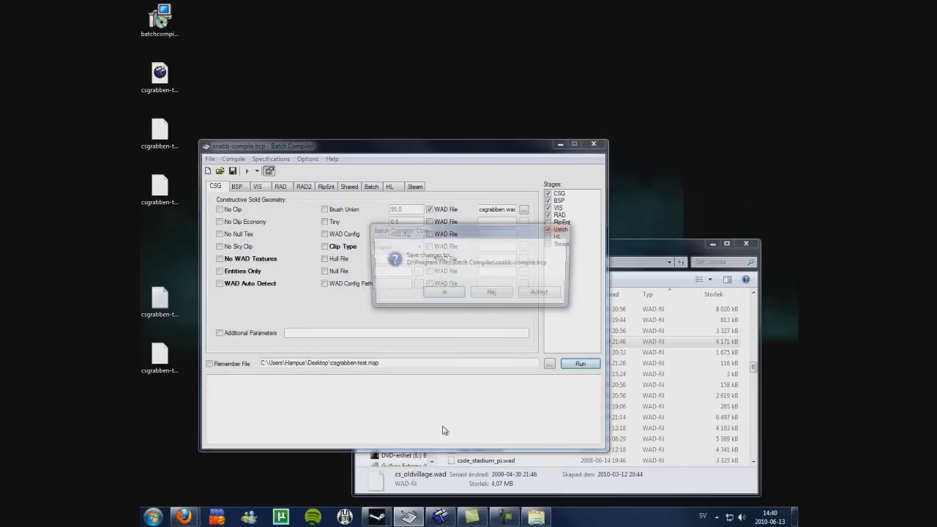
click(493, 293)
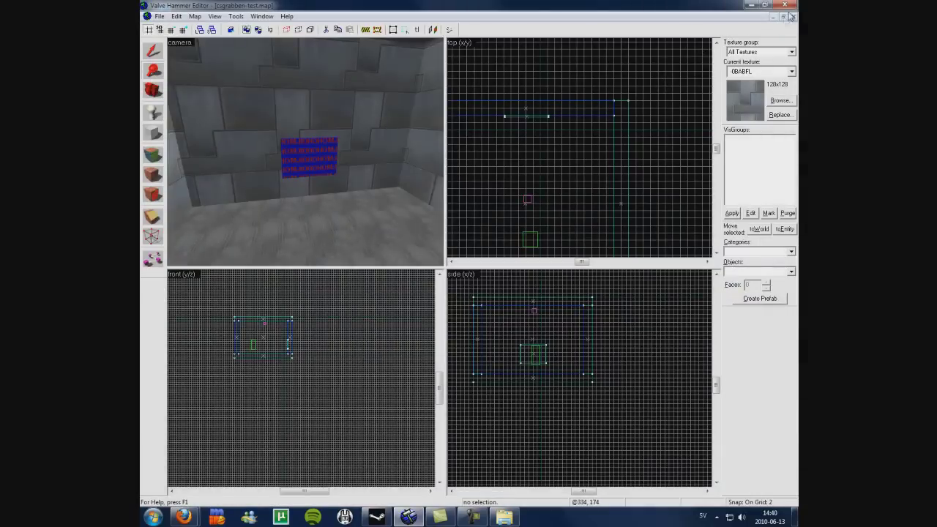
click(787, 6)
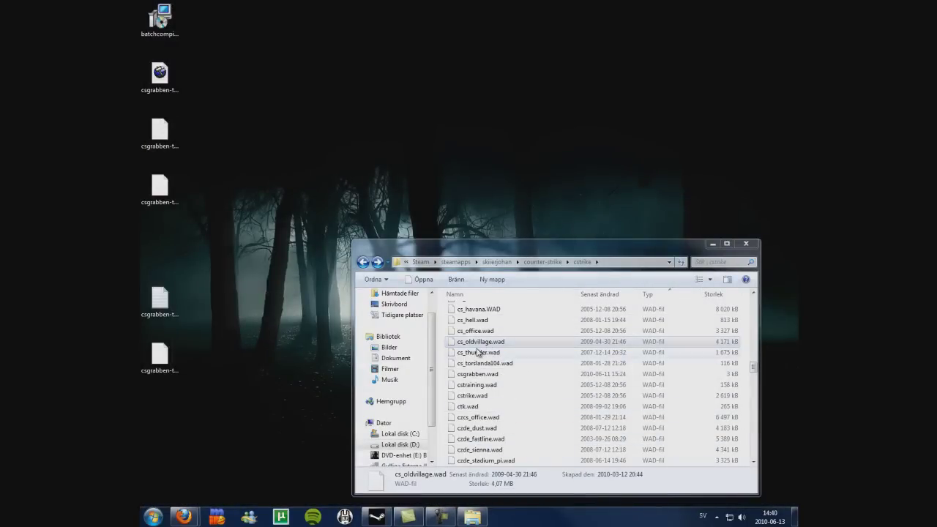
- Rename csgrabben.wad in the cstrike folder to csgrabben1.wad
right_click(480, 376)
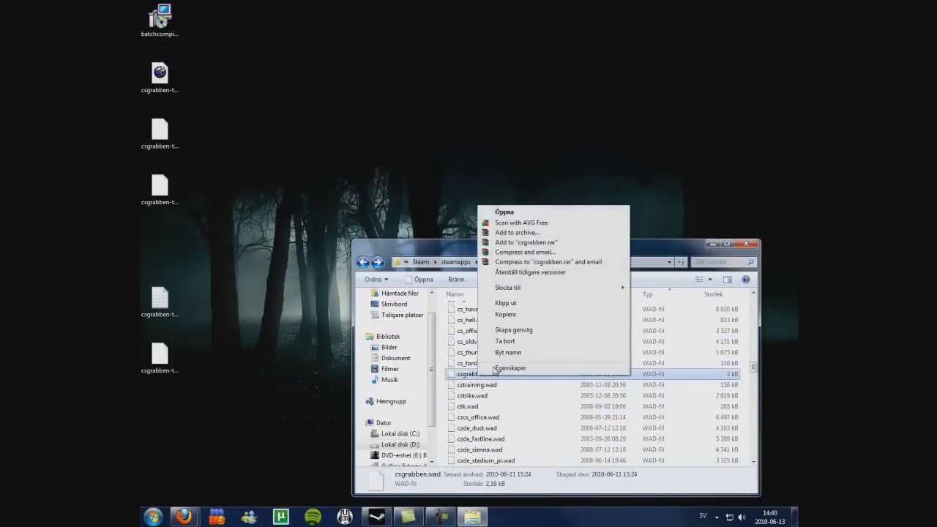
click(508, 356)
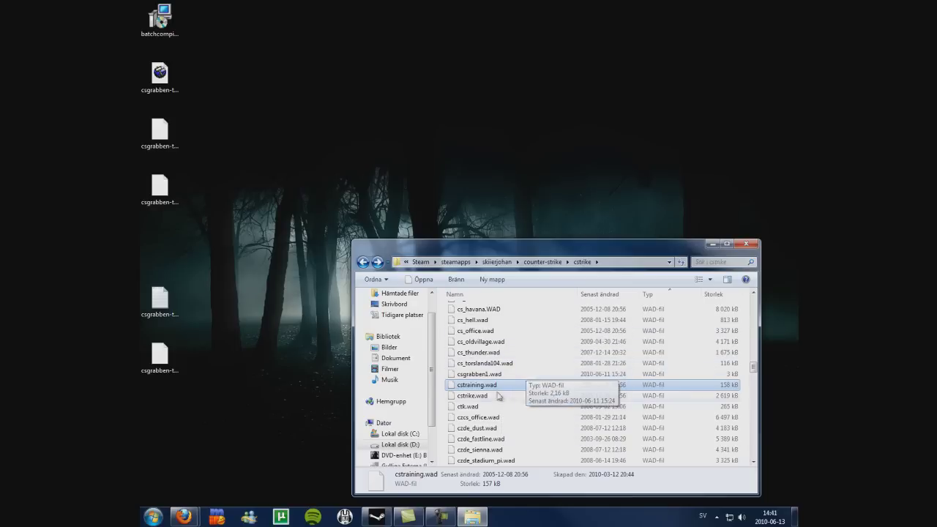
click(499, 375)
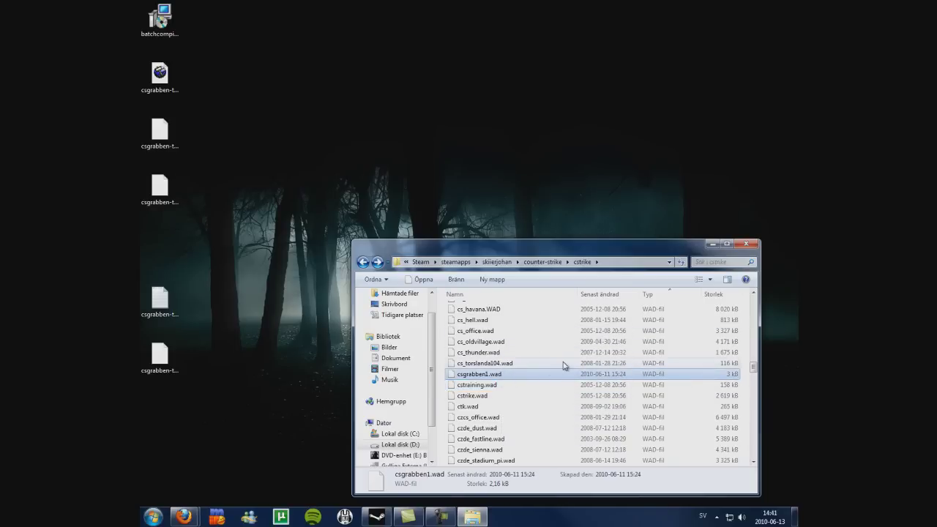
scroll(565, 366, up, 10)
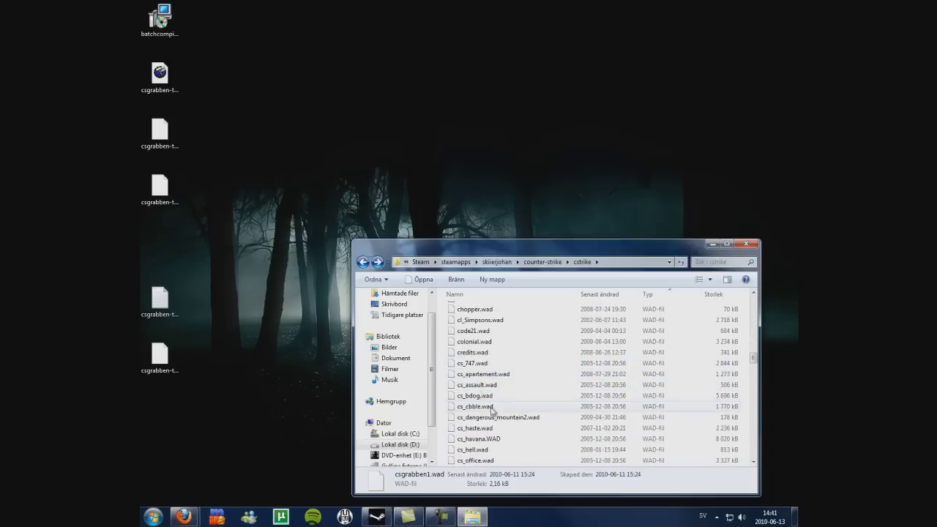
- Close the cstrike folder window and launch Counter-Strike to test the csgrabben-test map
click(746, 244)
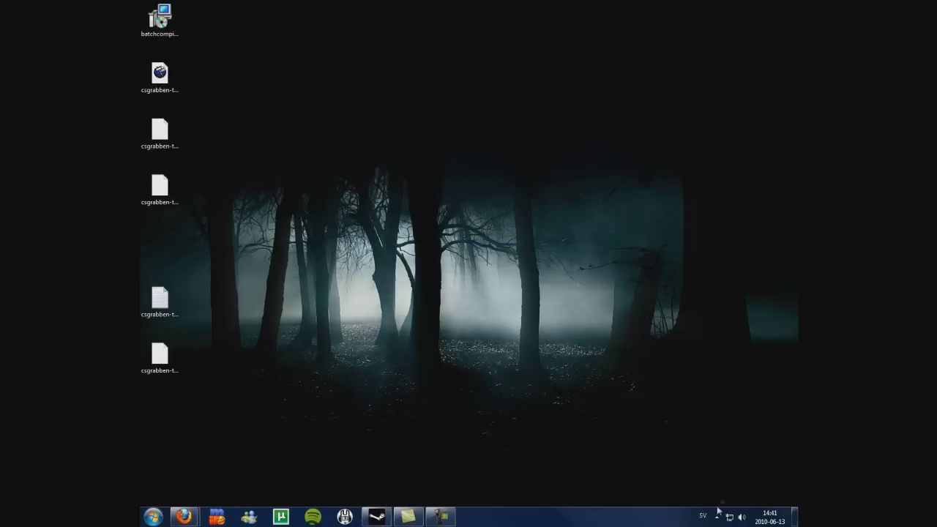
click(716, 516)
right_click(692, 448)
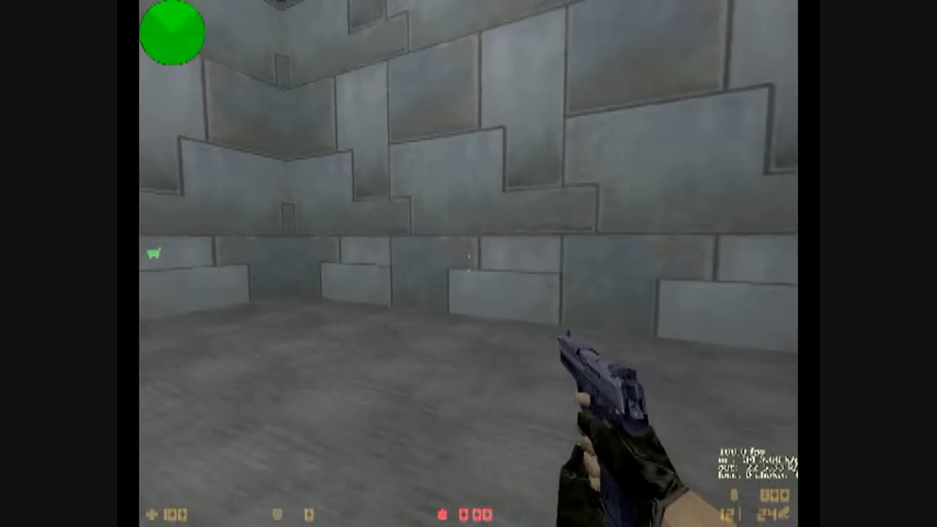
key(t)
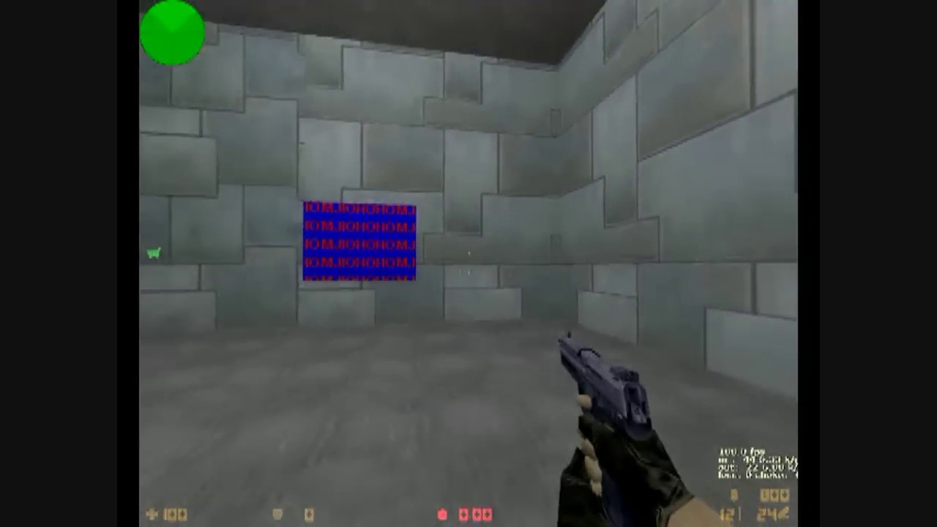
key(w)
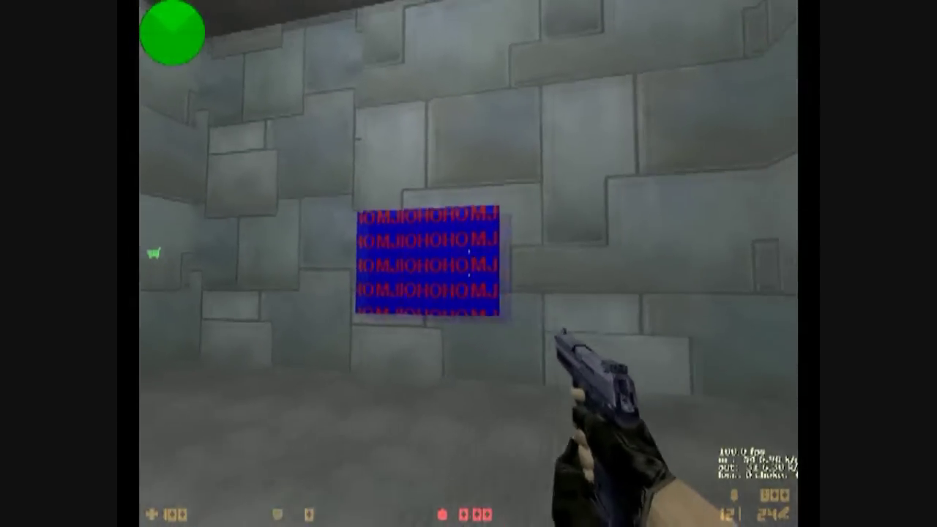
key(s)
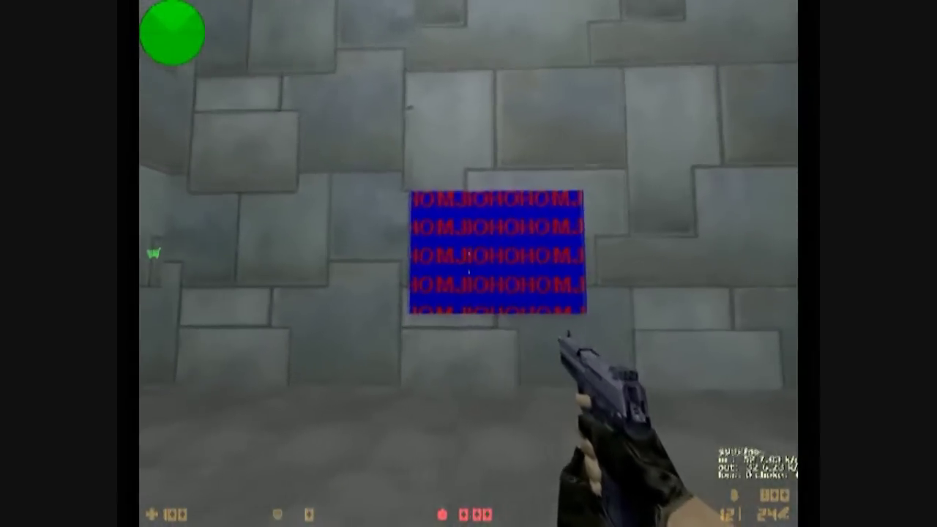
key(s)
key(w)
key(d)
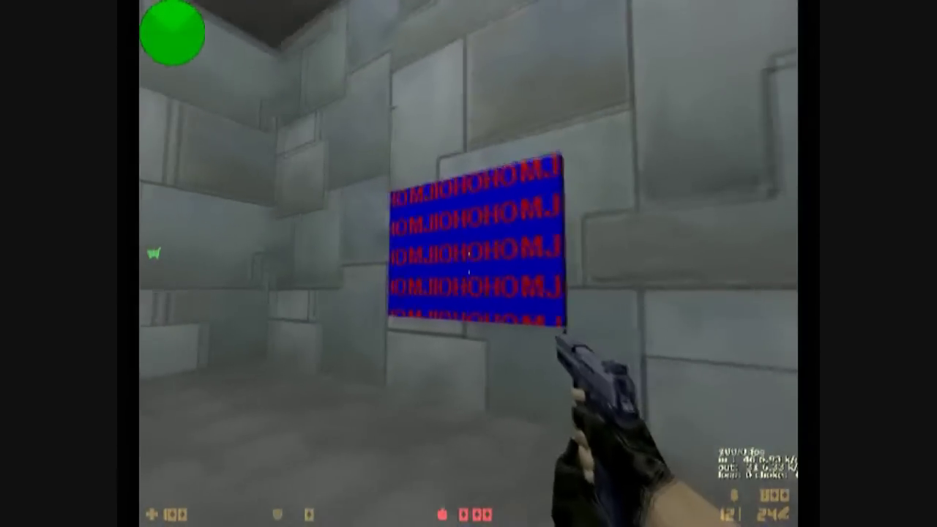
key(a)
key(q)
key(s)
key(q)
key(w)
key(d)
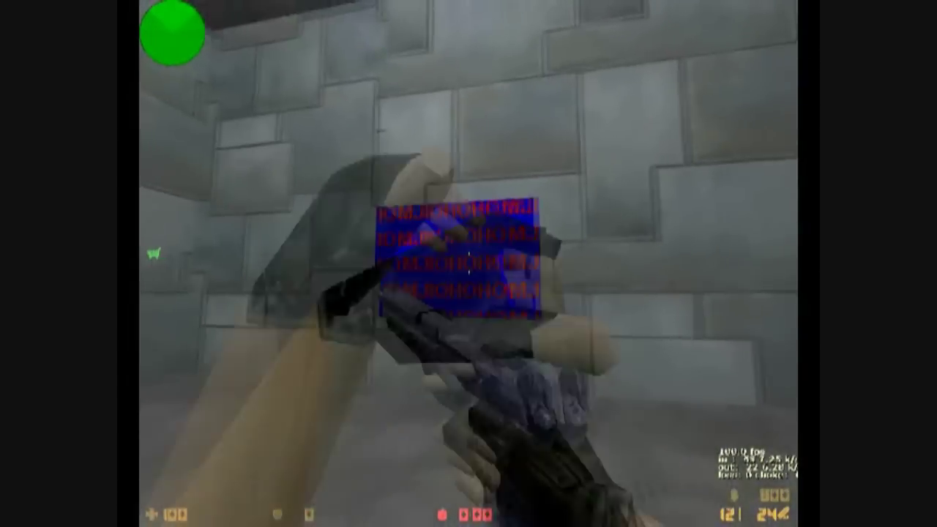
key(a)
click(469, 264)
key(q)
key(d)
key(q)
key(w)
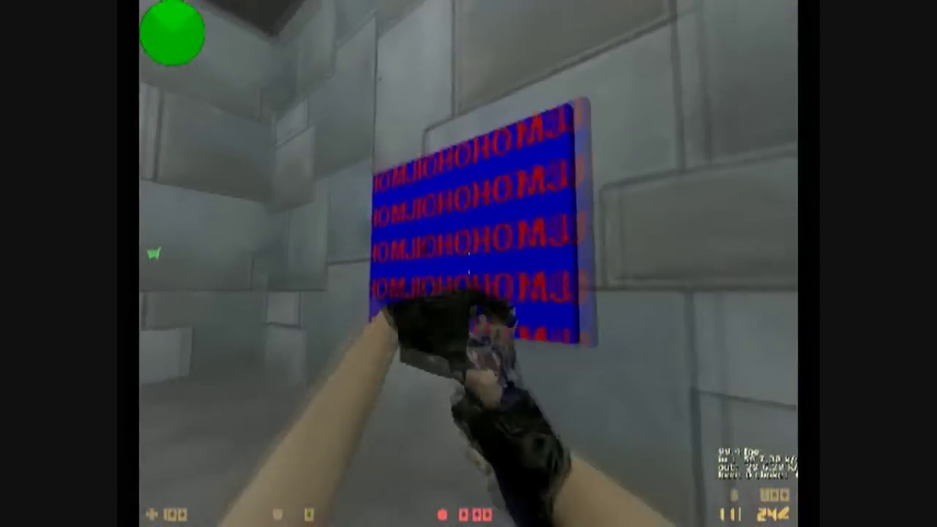
key(a)
key(d)
key(w)
key(s)
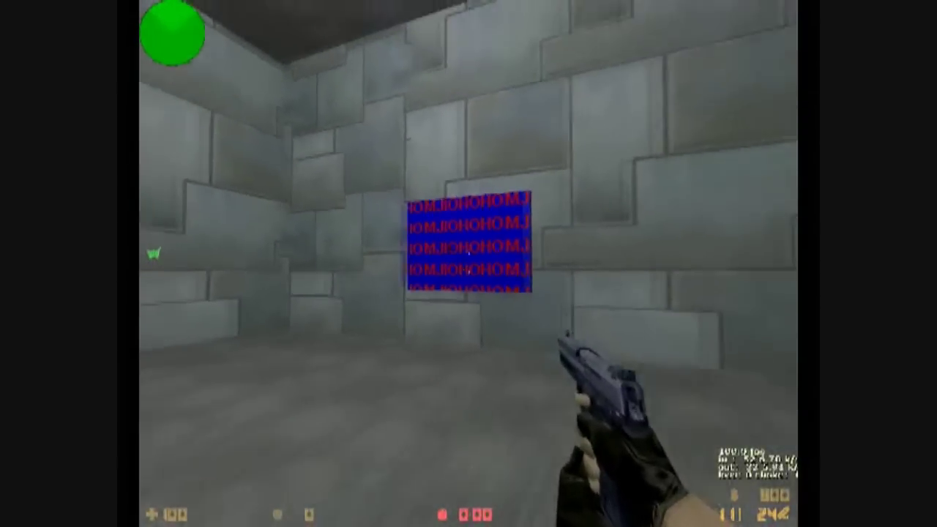
key(s)
key(a)
key(w)
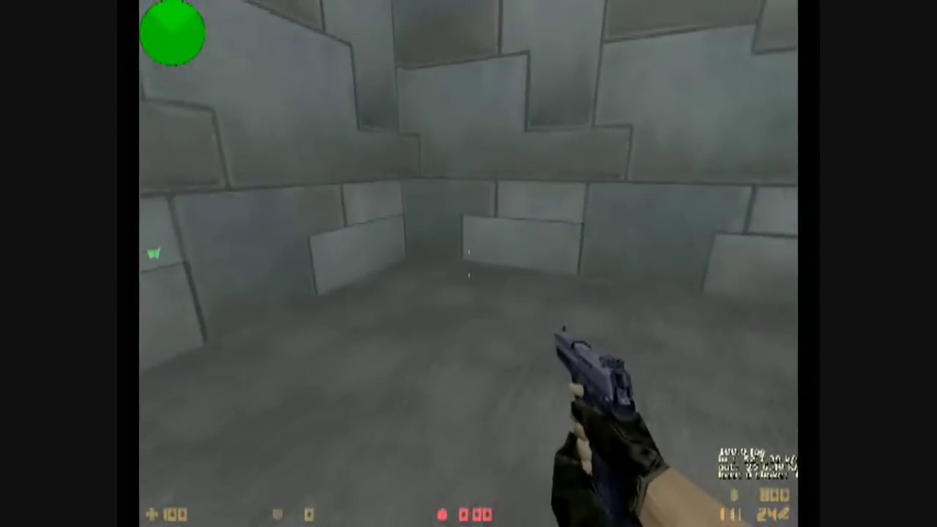
key(w)
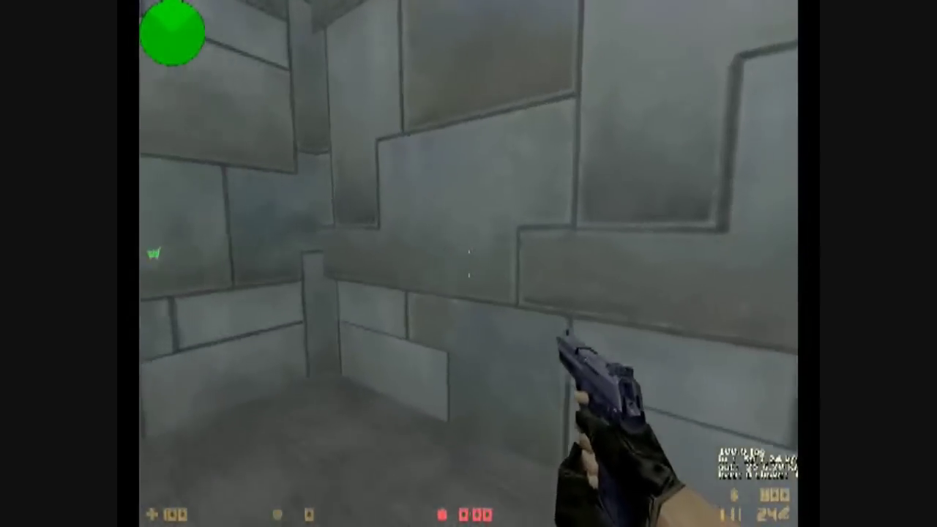
key(s)
key(3)
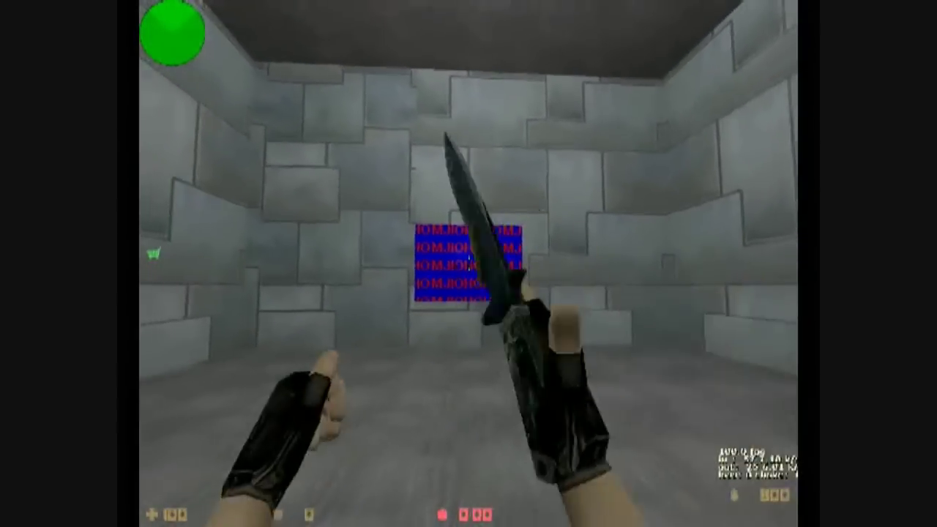
key(2)
key(w)
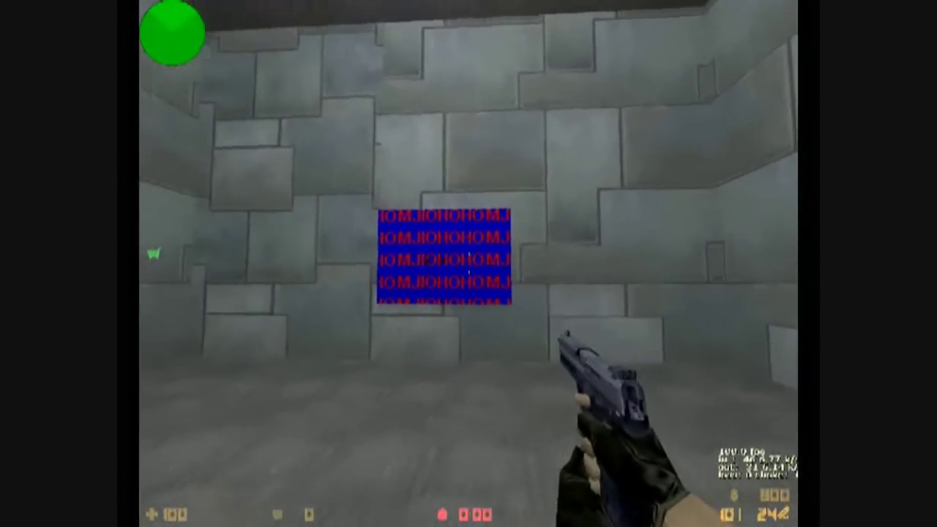
key(a)
key(d)
key(a)
key(d)
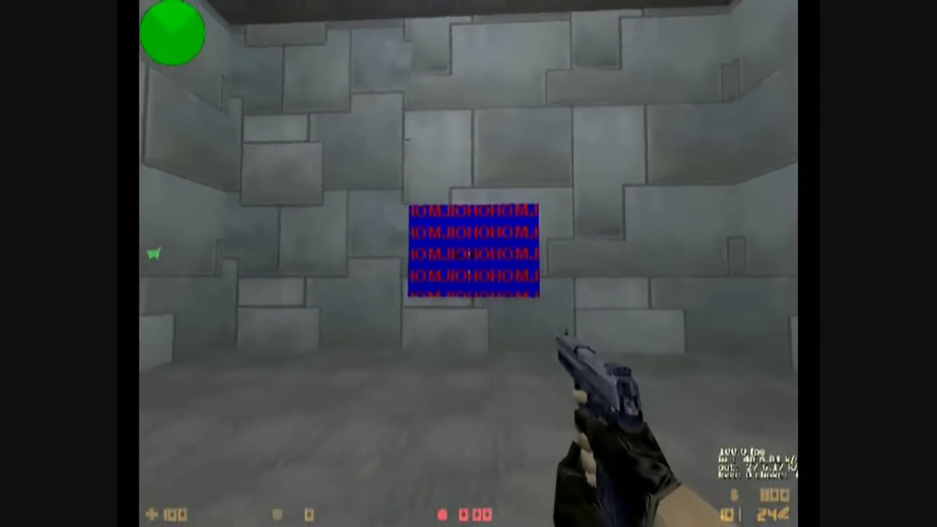